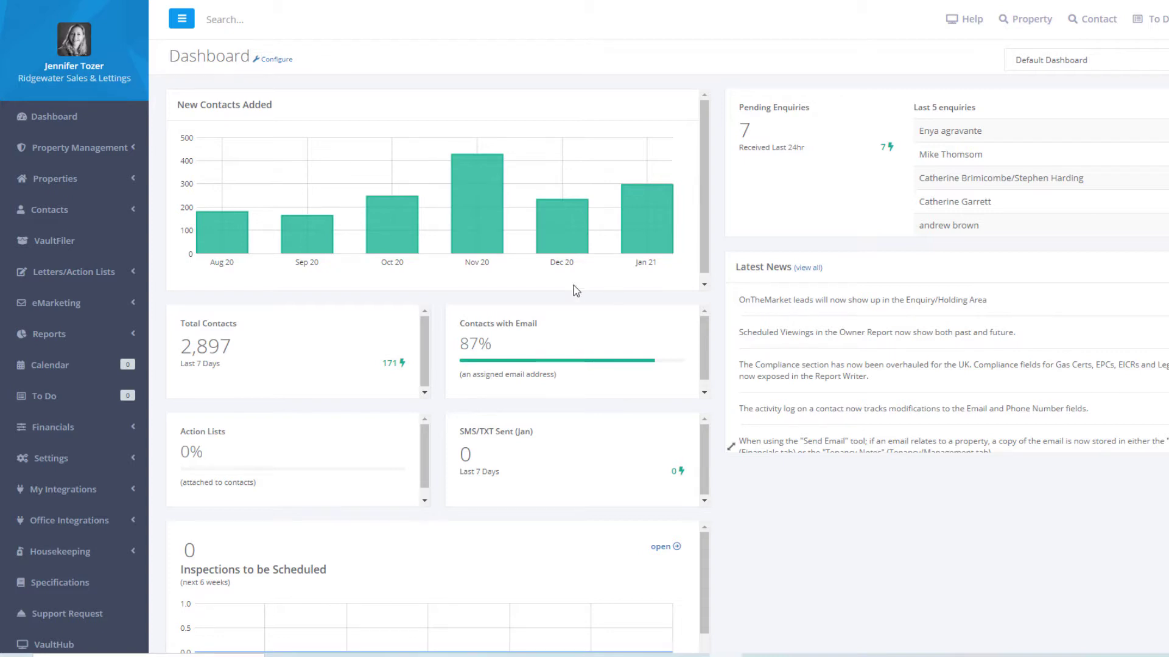
# - Search the dashboard for 'langstone' and expand the Properties menu in the sidebar
pyautogui.click(244, 17)
pyautogui.write('langstone')
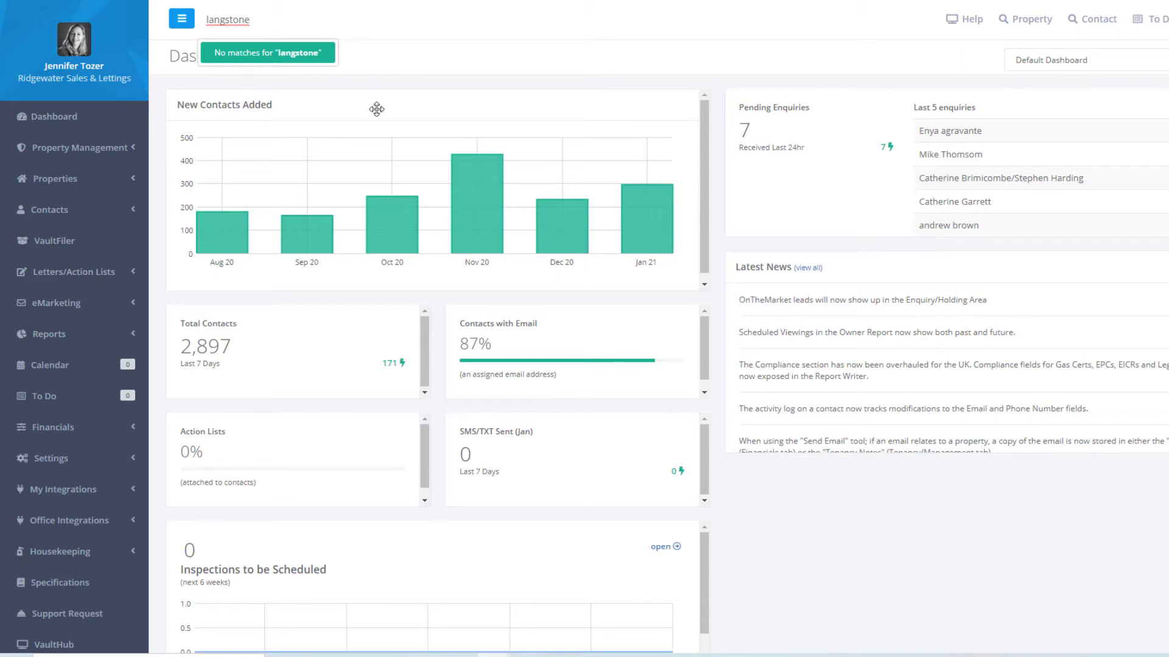
pyautogui.click(135, 185)
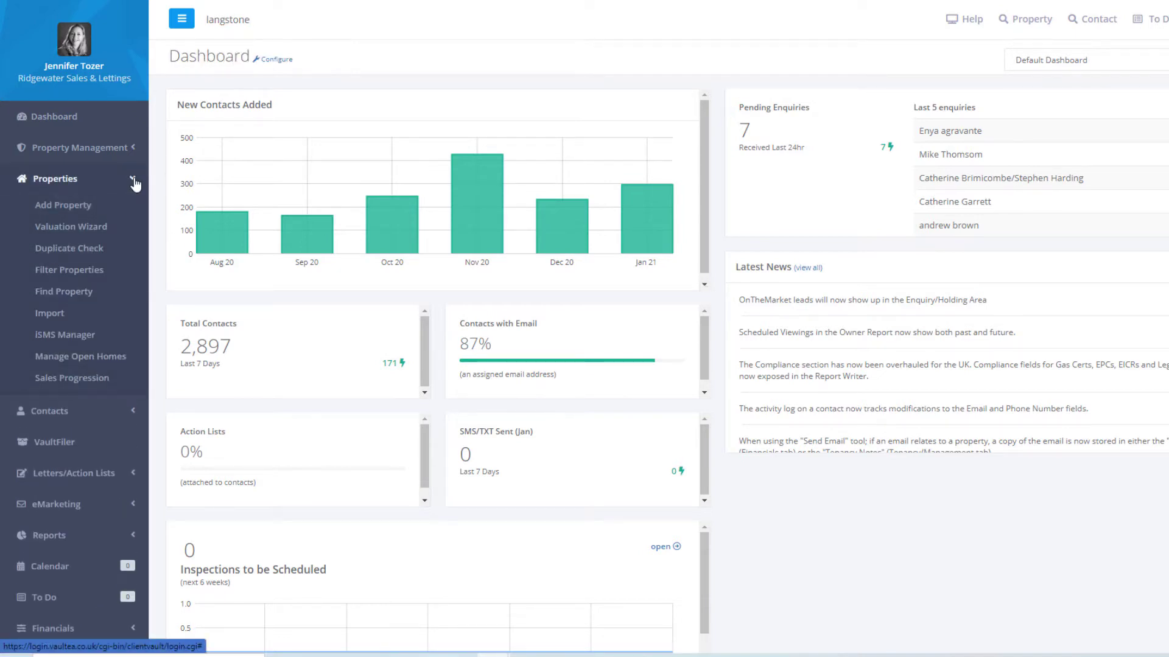
# - Start a new Residential For Sale property with status Prospect/Not Currently Listed
pyautogui.click(66, 208)
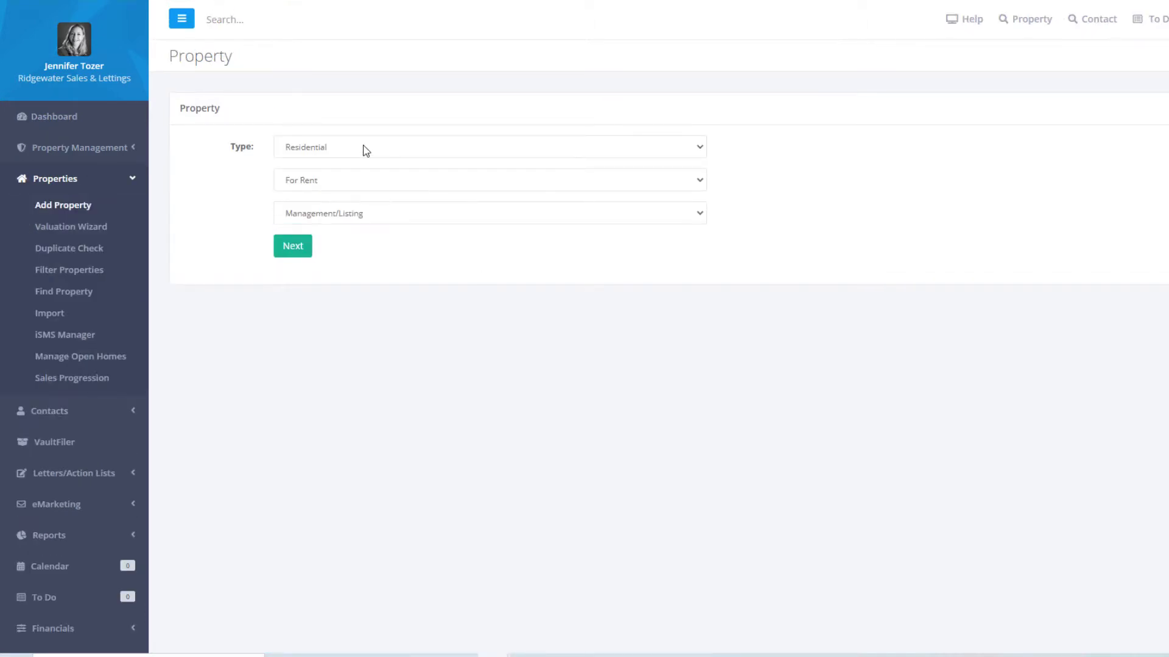
pyautogui.click(344, 180)
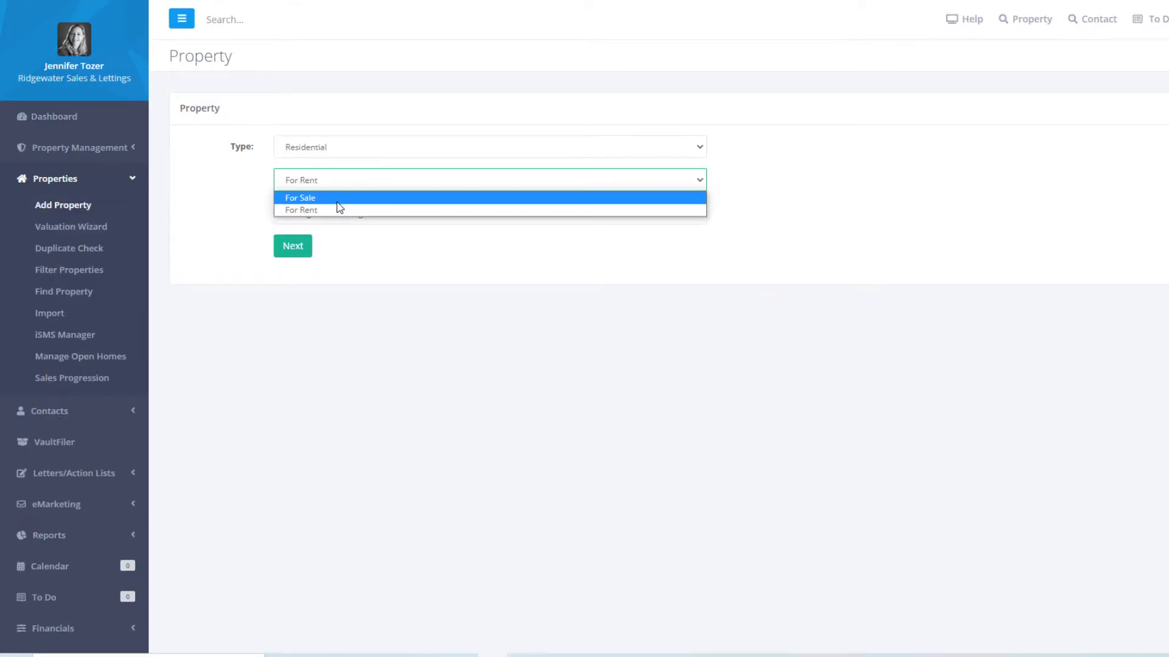
pyautogui.click(341, 193)
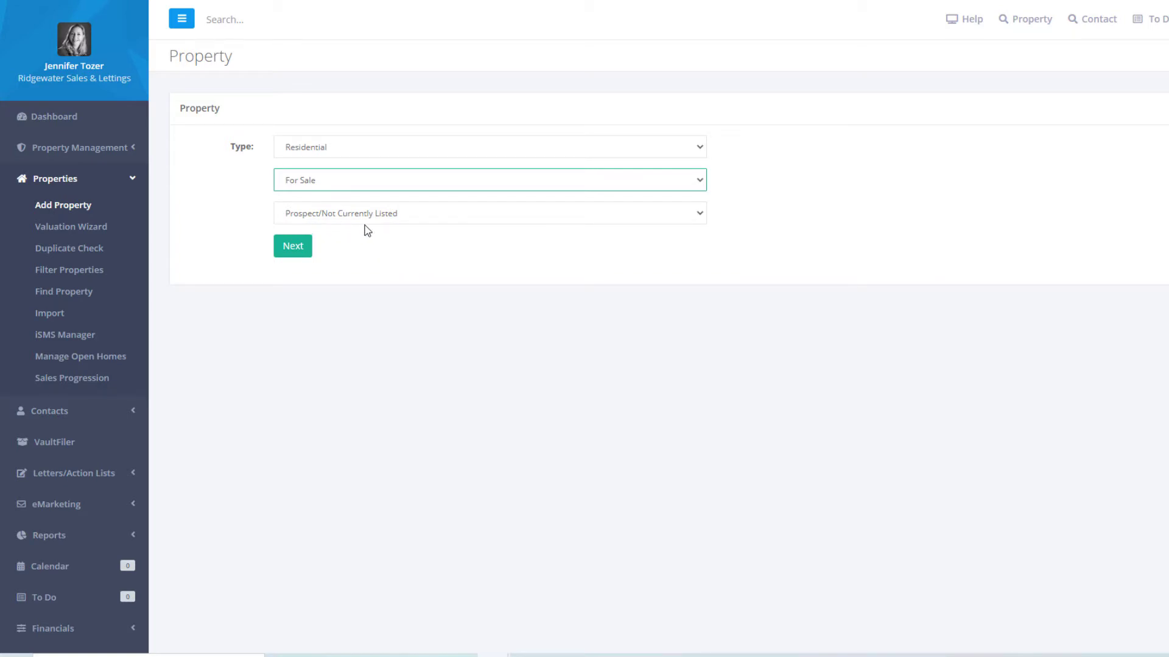
pyautogui.click(295, 251)
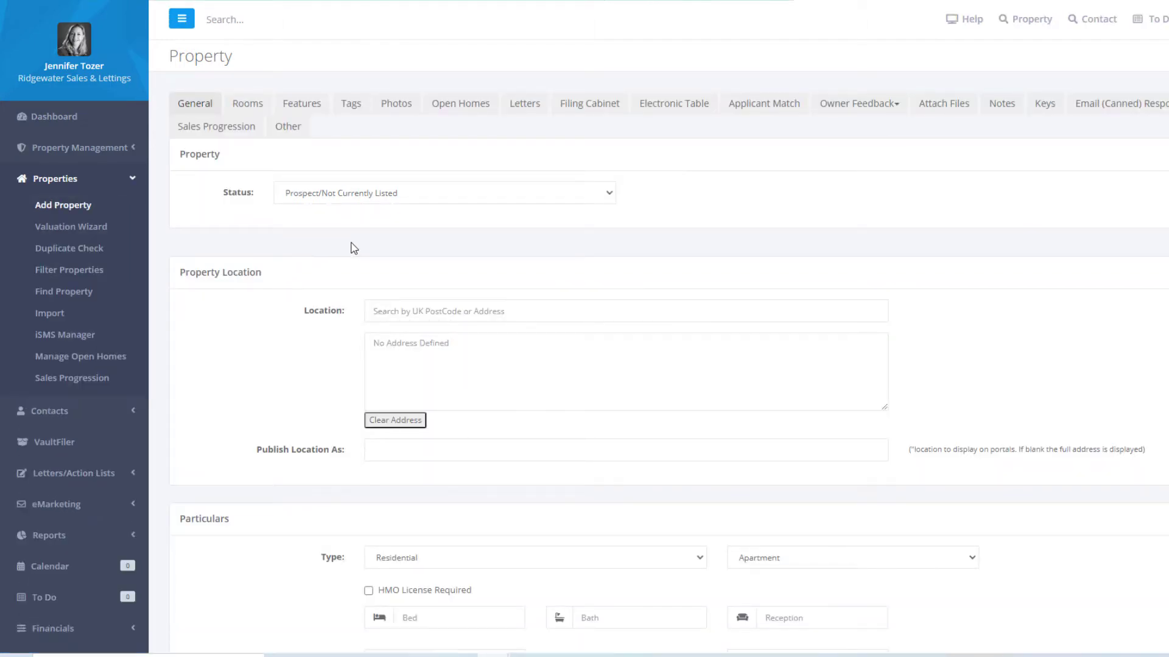
pyautogui.click(372, 312)
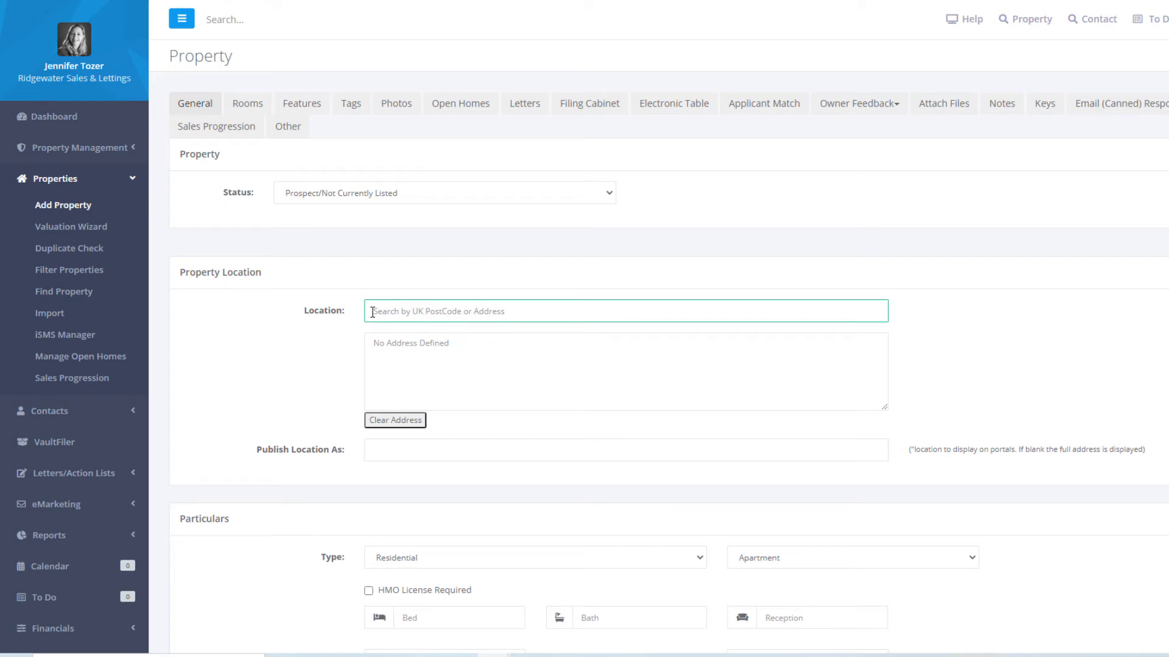
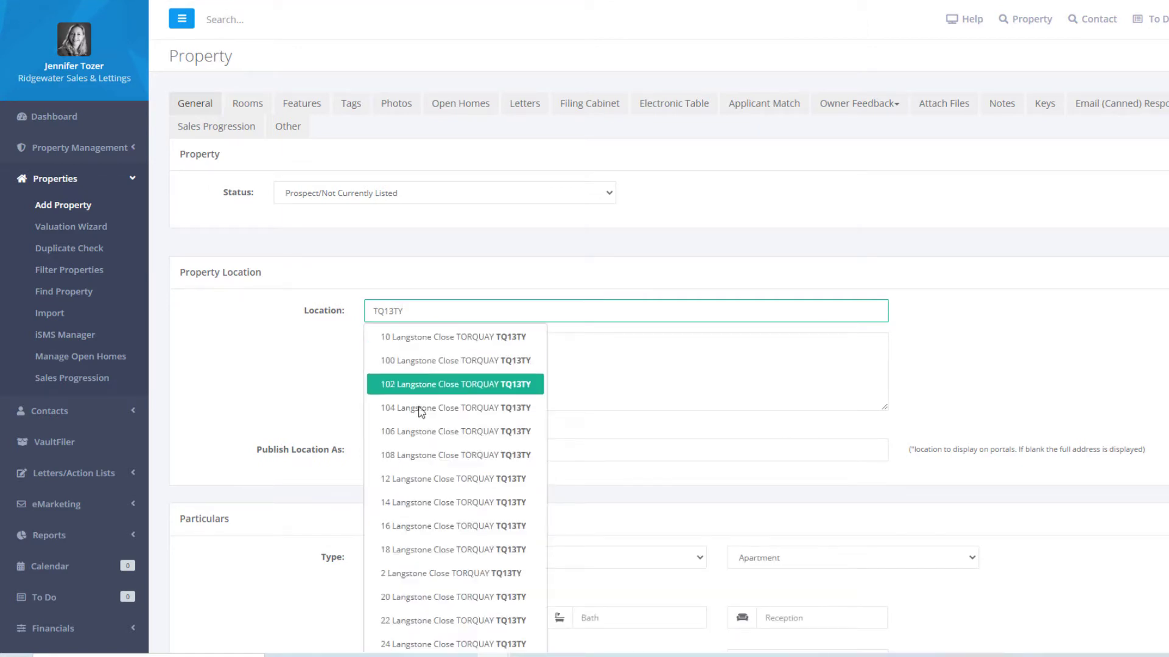
pyautogui.scroll(-3, 426, 432)
pyautogui.scroll(-7, 431, 435)
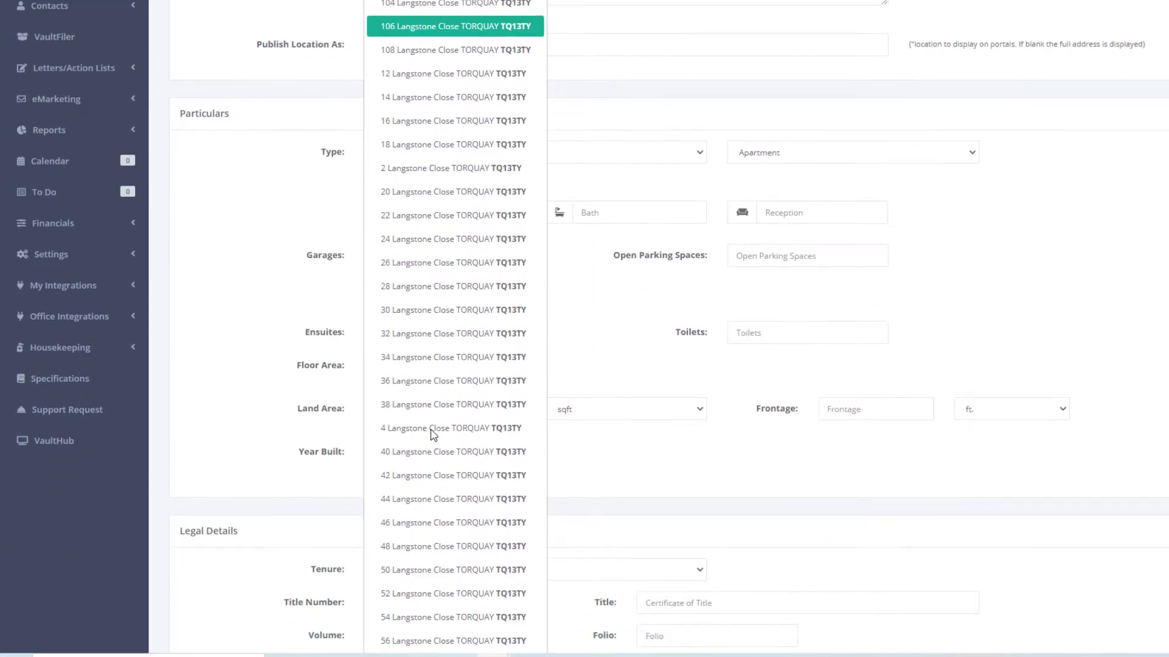
pyautogui.scroll(-4, 431, 436)
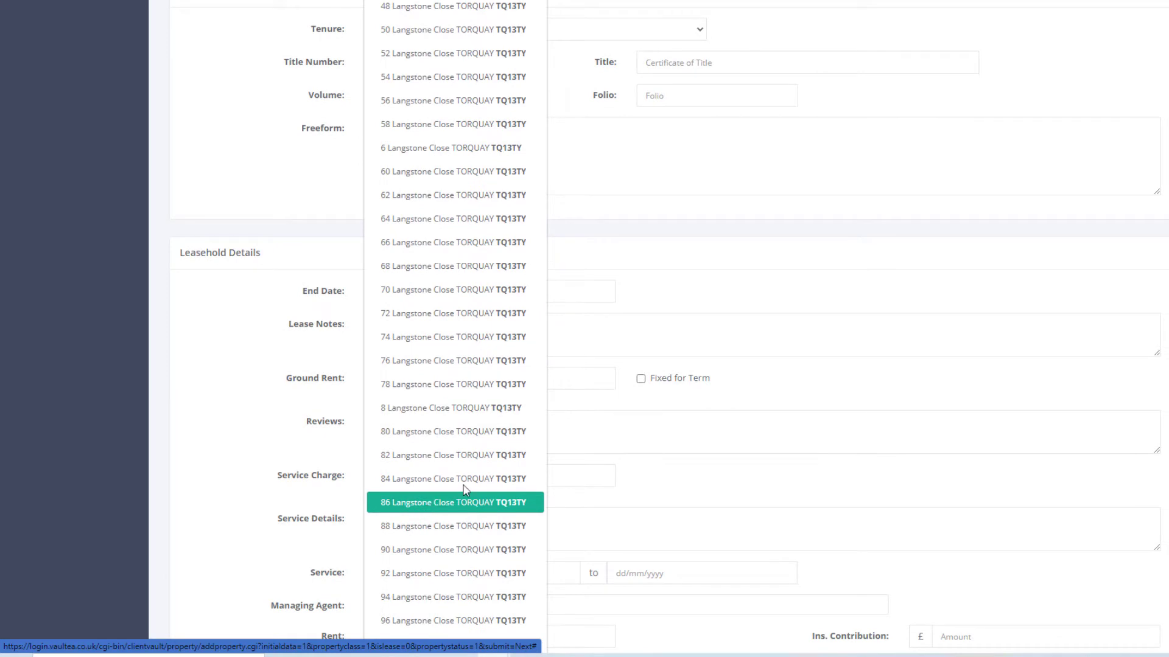
pyautogui.click(430, 502)
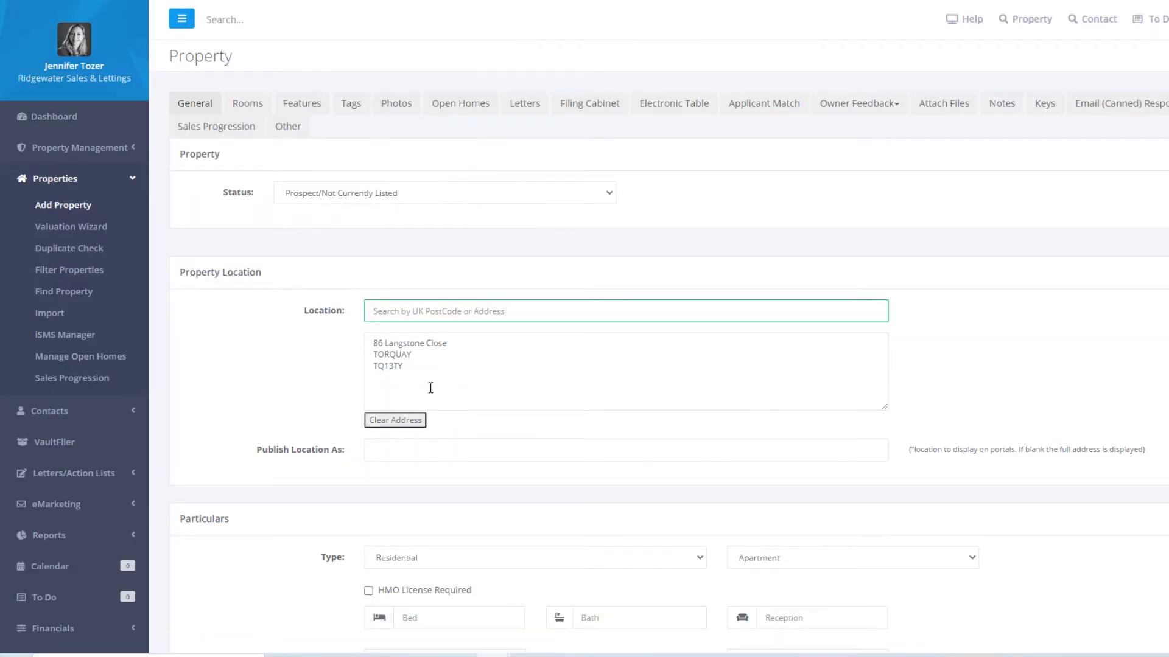
pyautogui.click(372, 343)
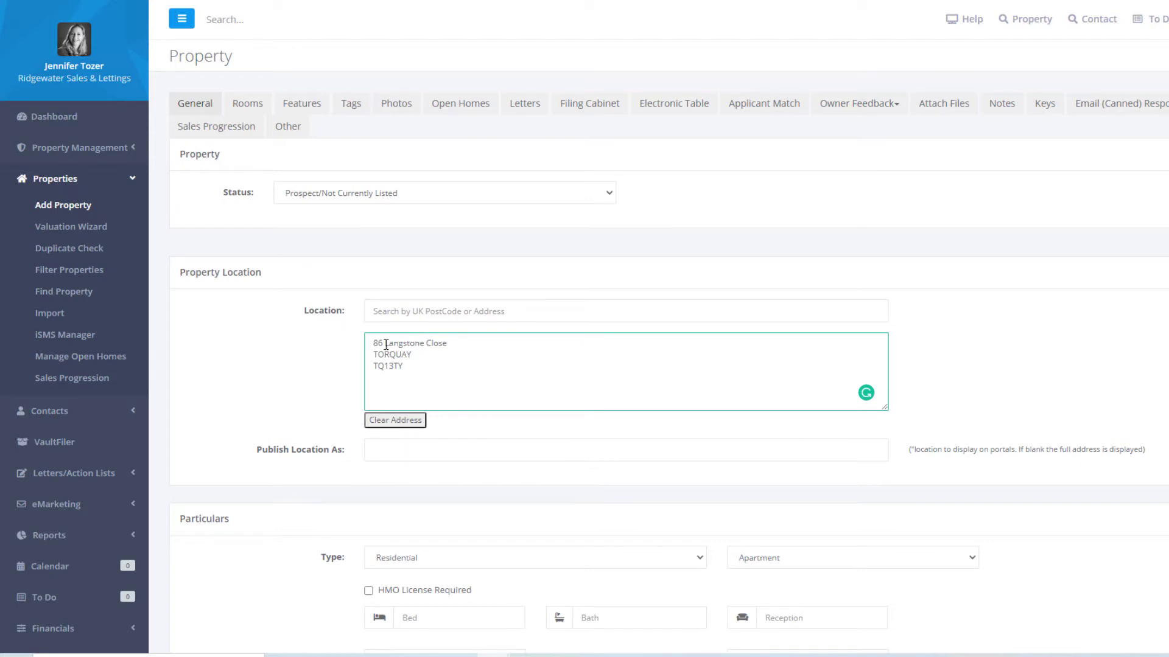
pyautogui.moveTo(385, 343); pyautogui.dragTo(418, 355)
pyautogui.hotkey('ctrl', 'c')
pyautogui.click(426, 449)
pyautogui.hotkey('ctrl', 'v')
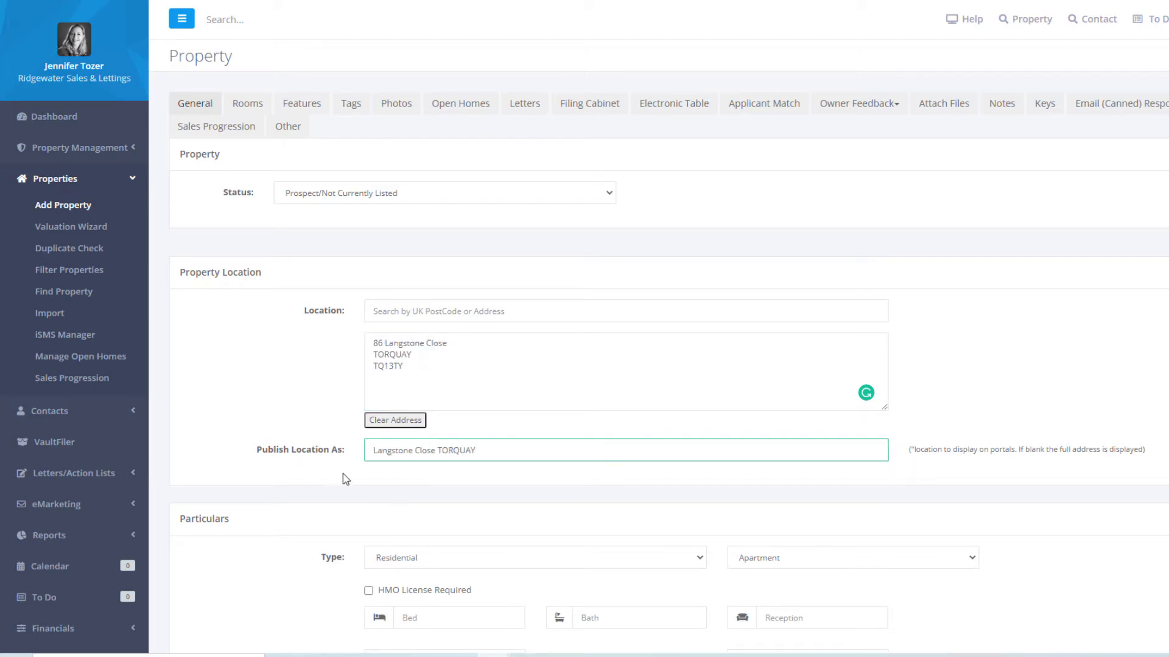
# - Set the property subtype to Flat
pyautogui.scroll(-3, 283, 462)
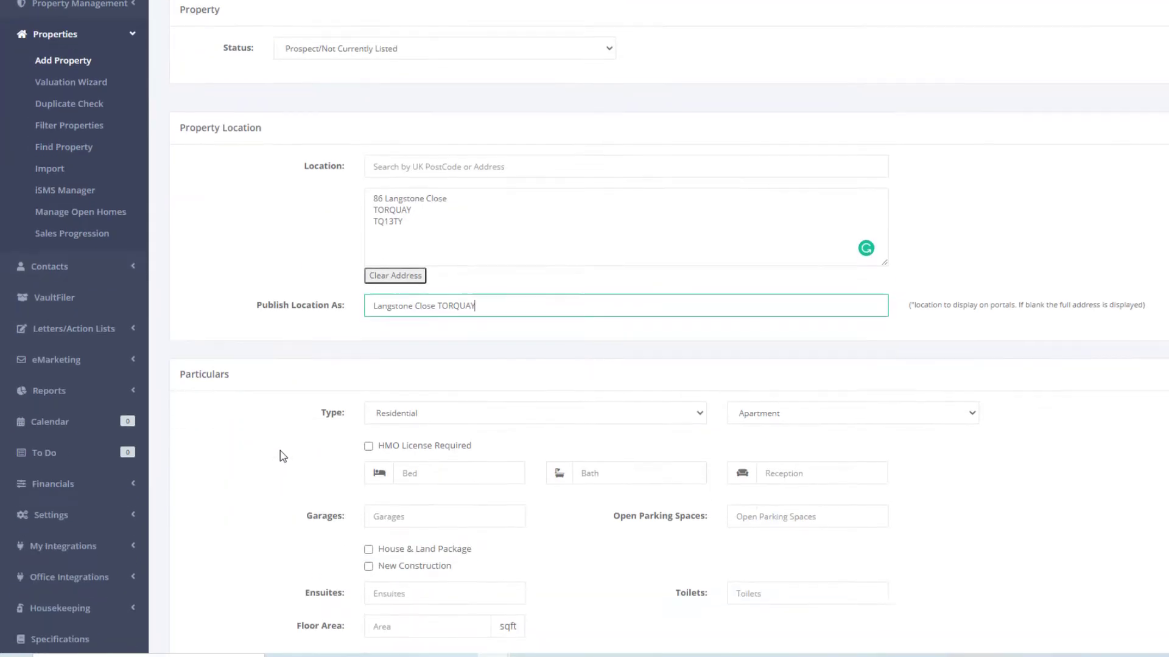
pyautogui.scroll(-2, 280, 454)
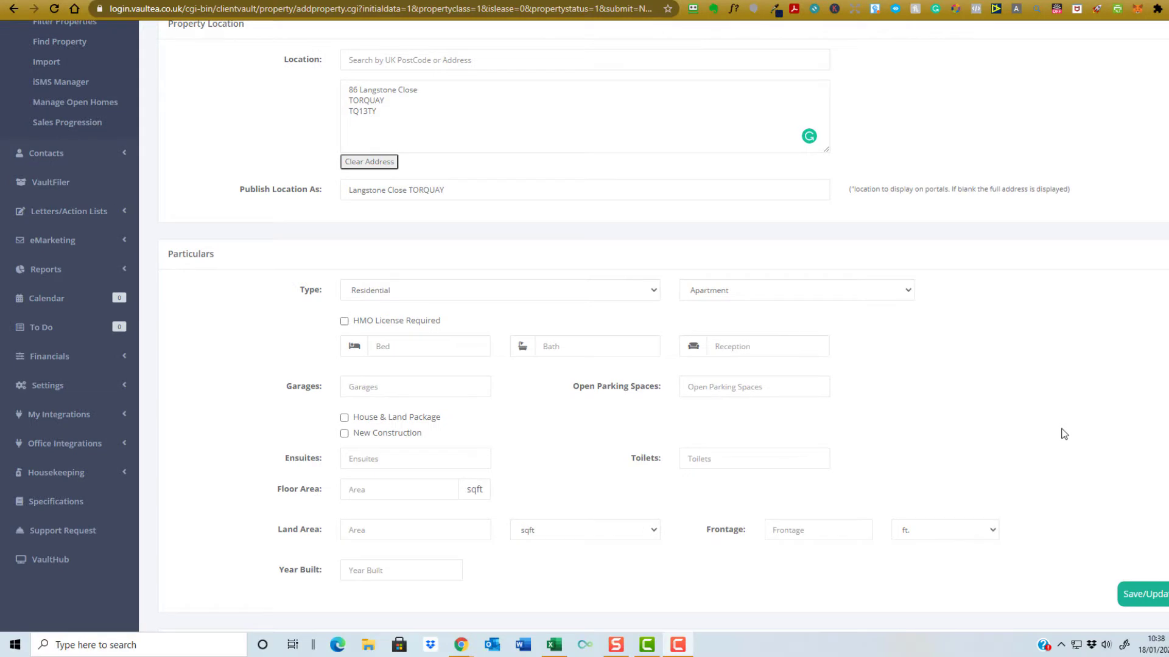
pyautogui.click(737, 298)
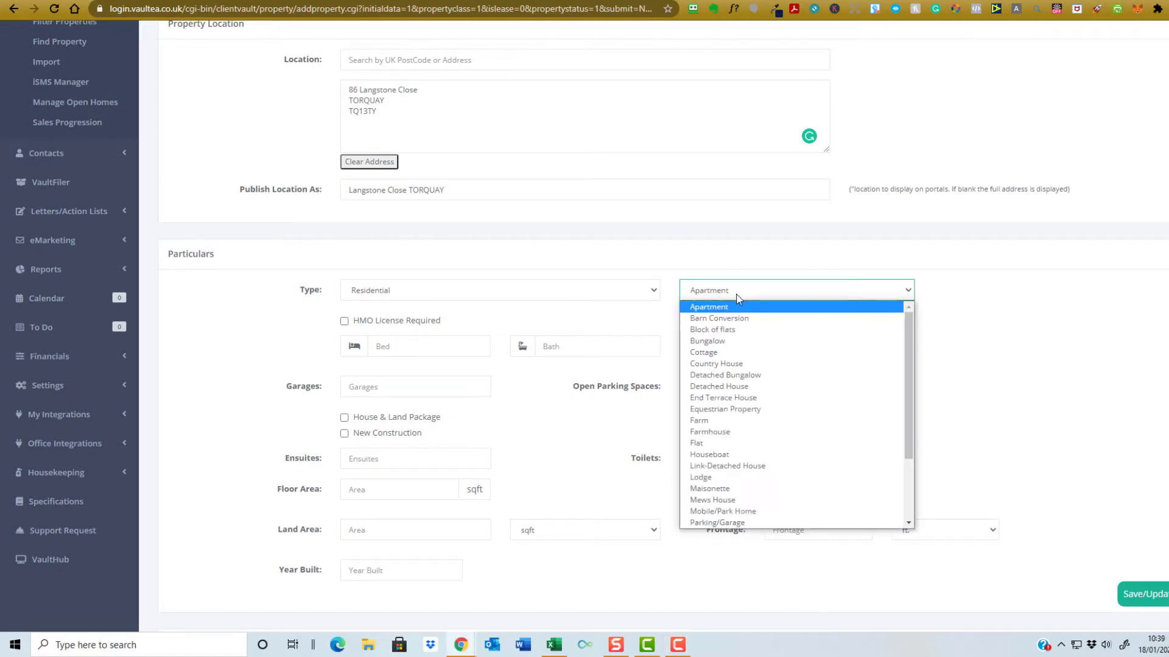
pyautogui.click(742, 443)
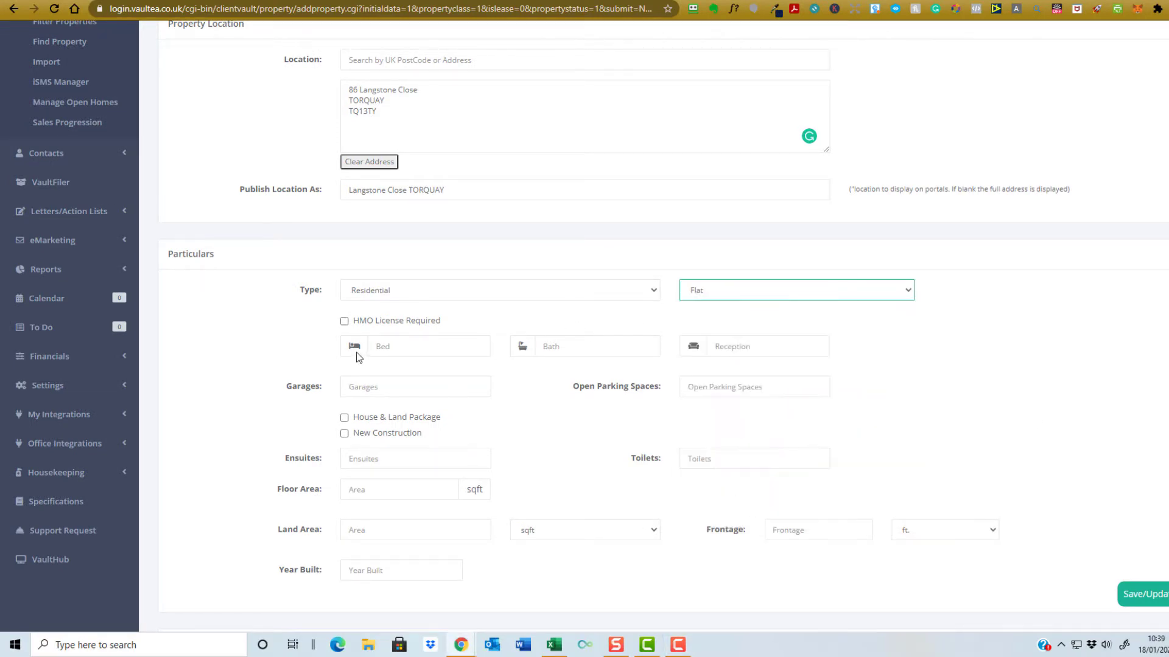
# - Enter 2 bedrooms, 1 reception, 1 bathroom, 1 open parking space and 1 toilet
pyautogui.click(390, 348)
pyautogui.write('2')
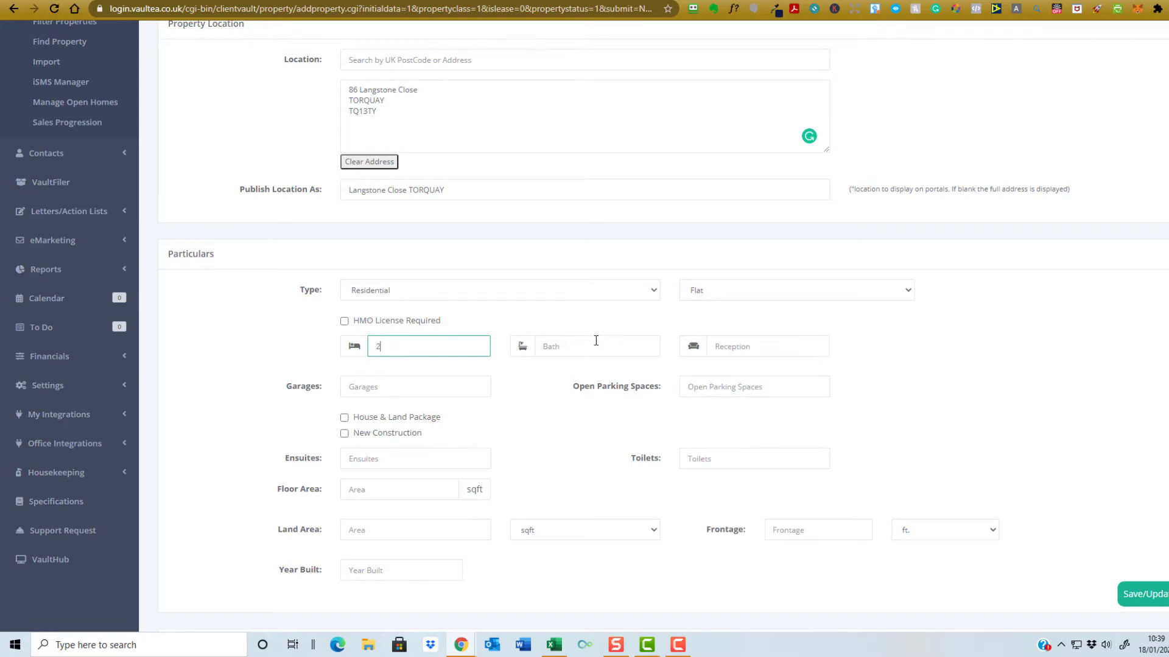
pyautogui.click(733, 353)
pyautogui.write('1')
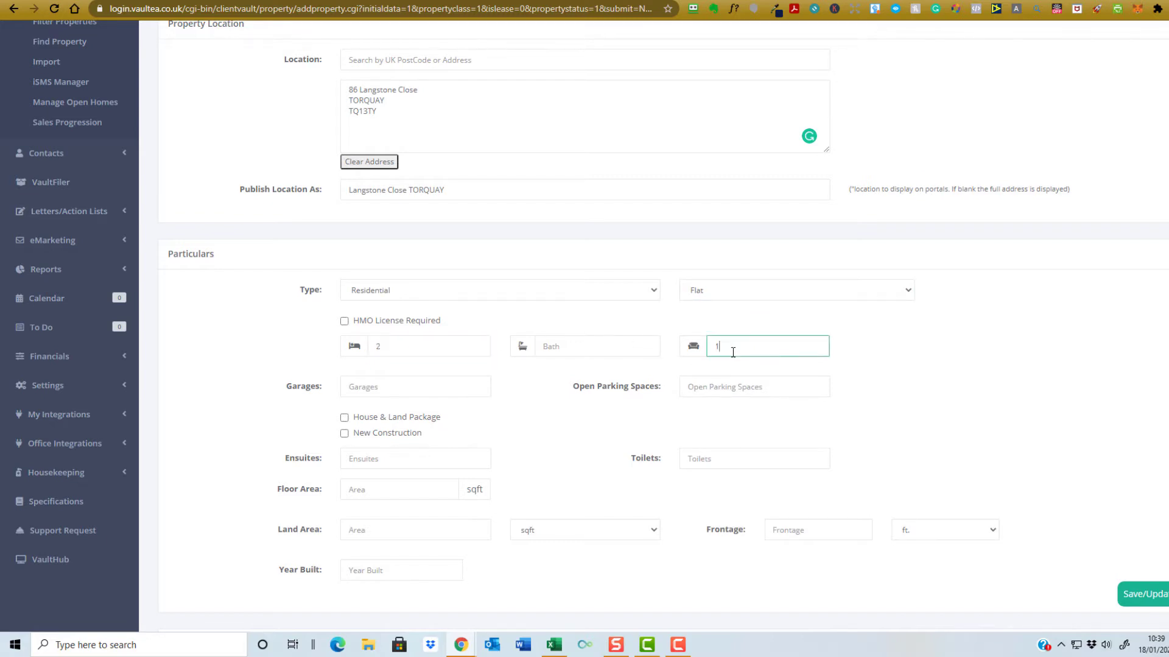
pyautogui.click(606, 342)
pyautogui.write('1')
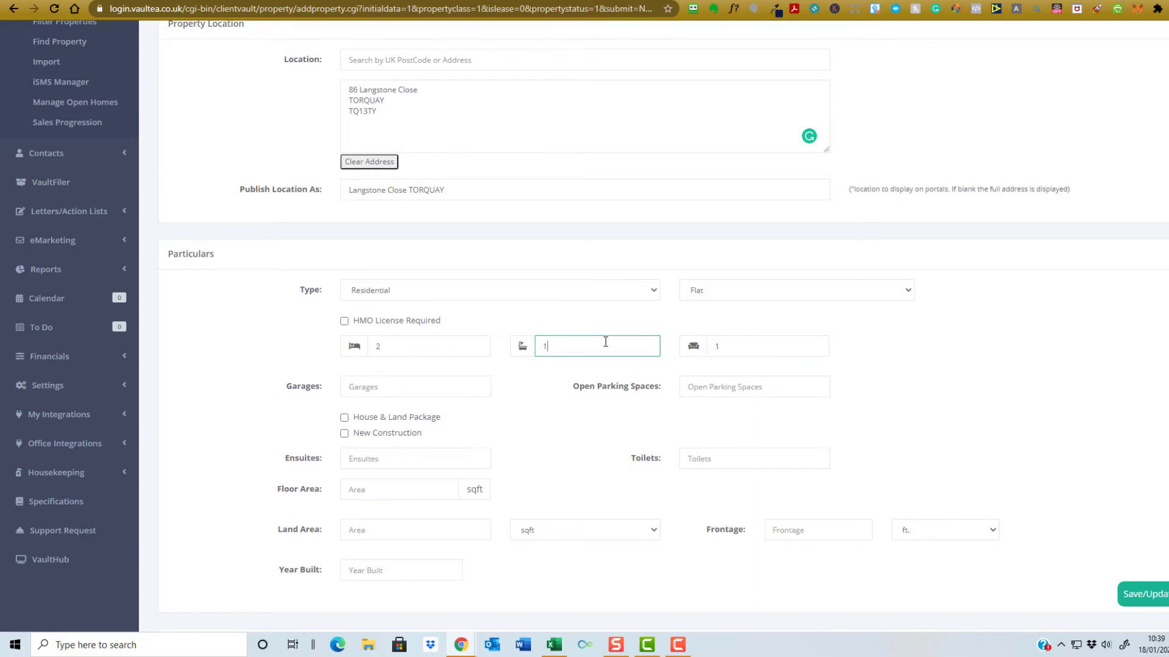
pyautogui.click(714, 393)
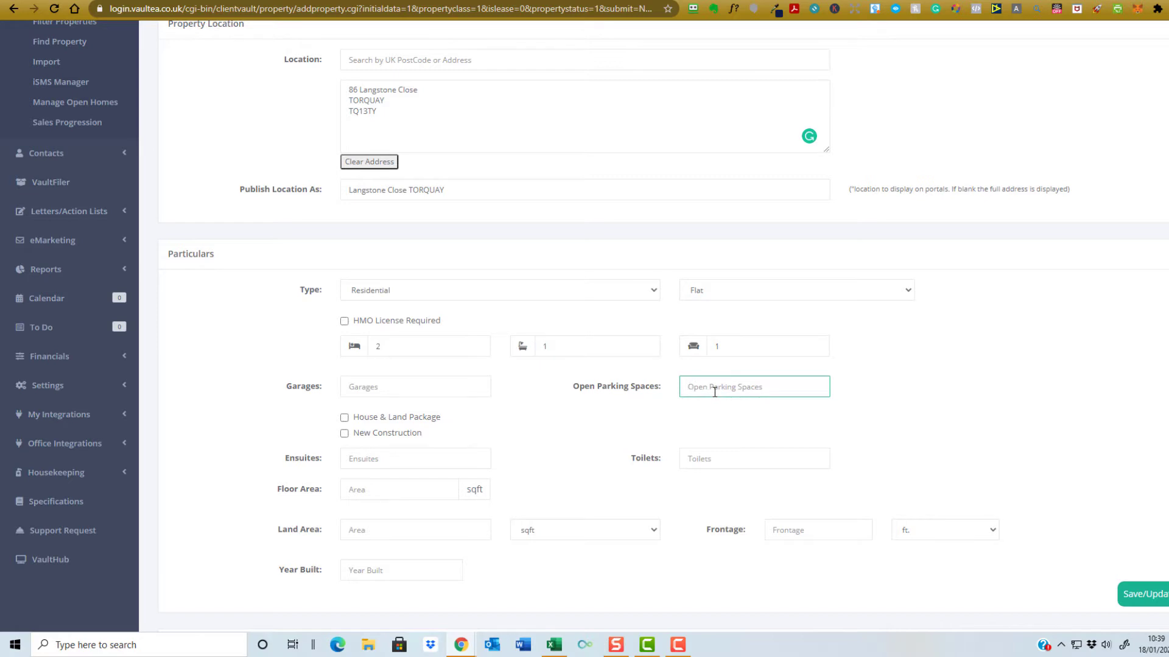
pyautogui.write('1')
pyautogui.click(730, 462)
pyautogui.write('1')
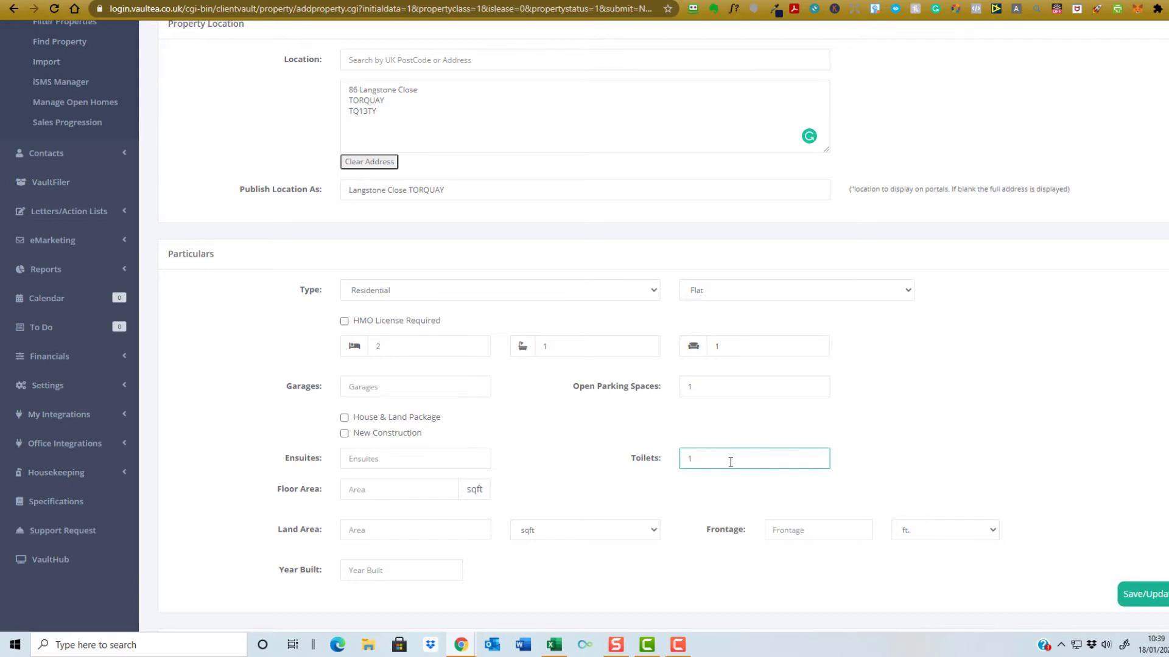
pyautogui.scroll(-4, 560, 416)
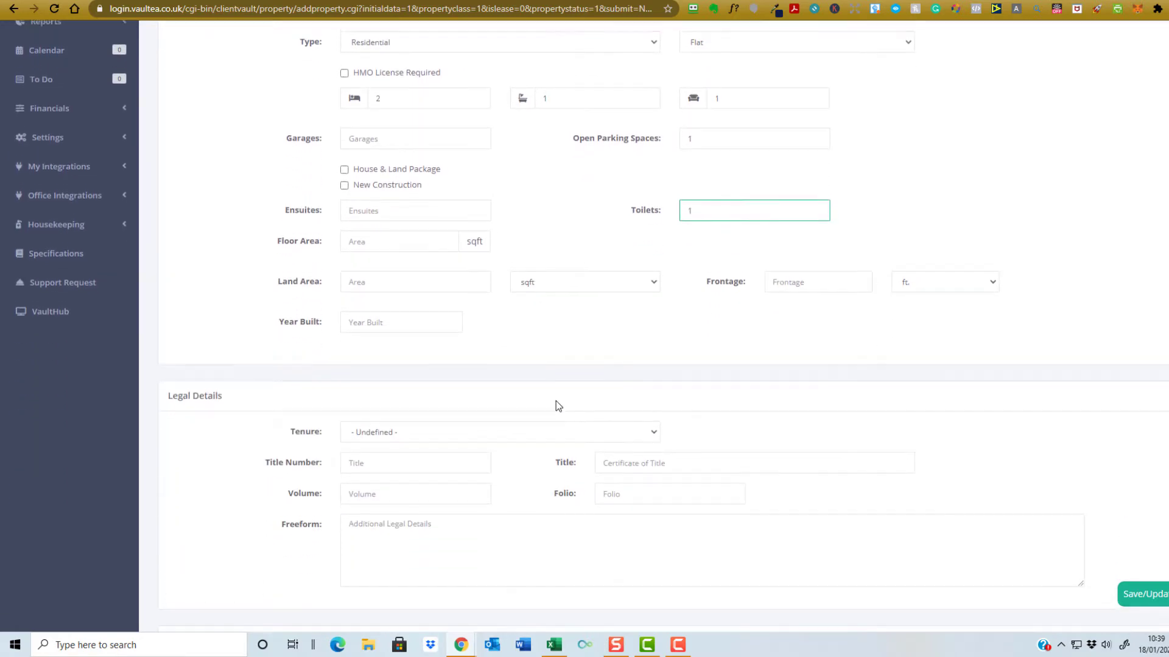
pyautogui.scroll(-3, 556, 400)
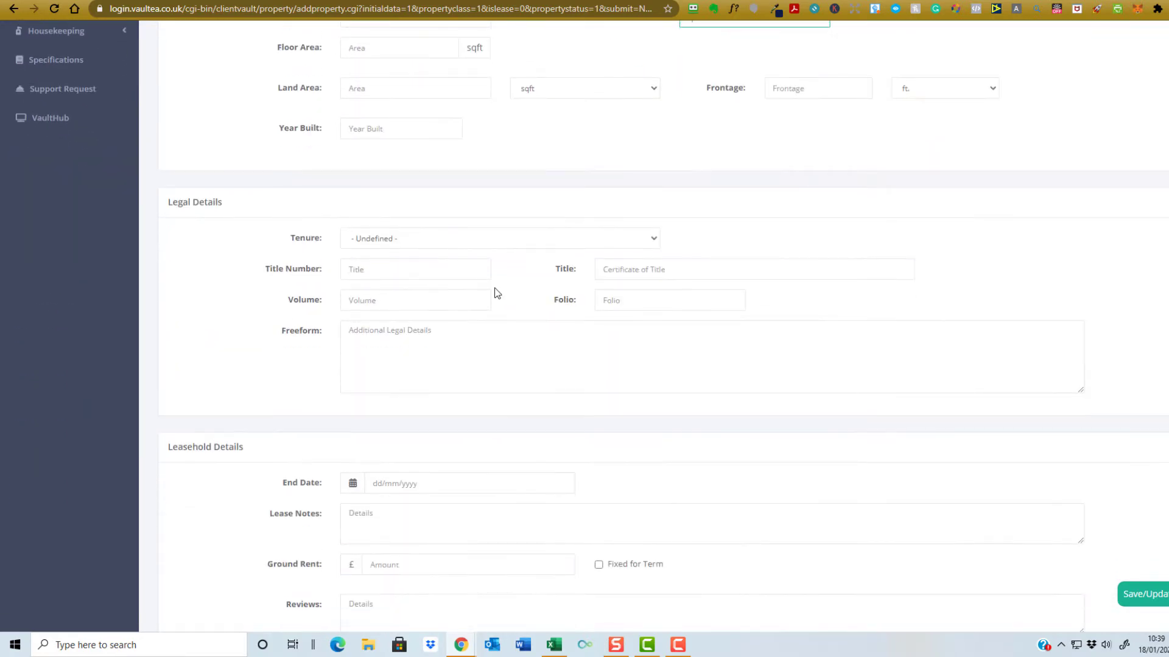
pyautogui.click(448, 239)
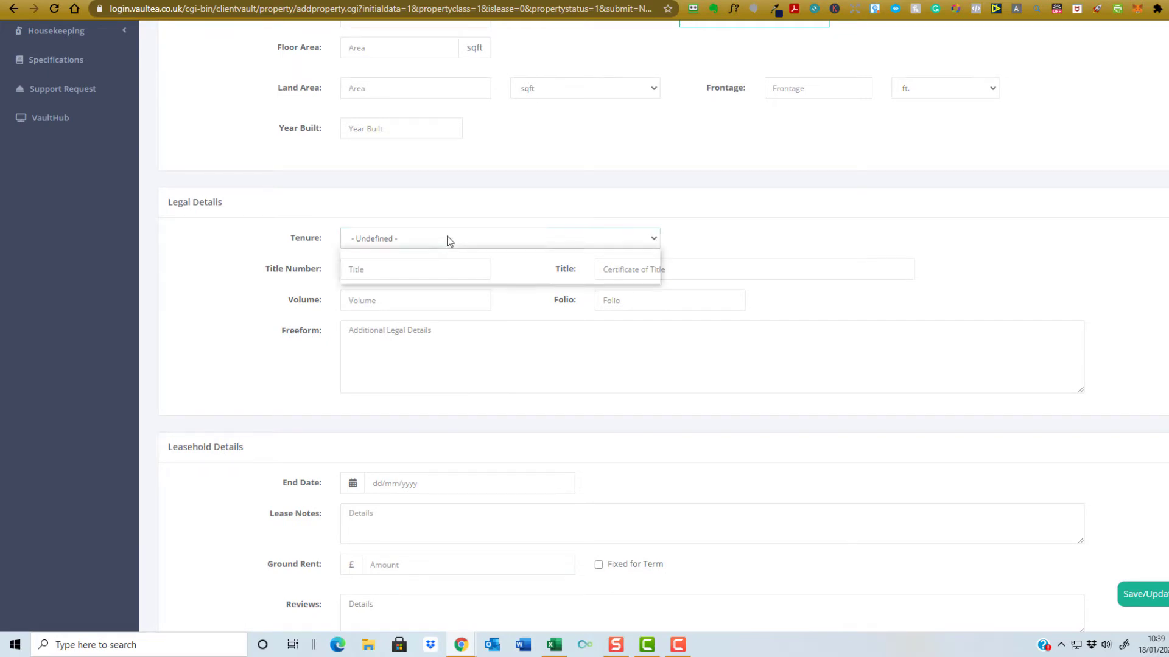
pyautogui.click(424, 279)
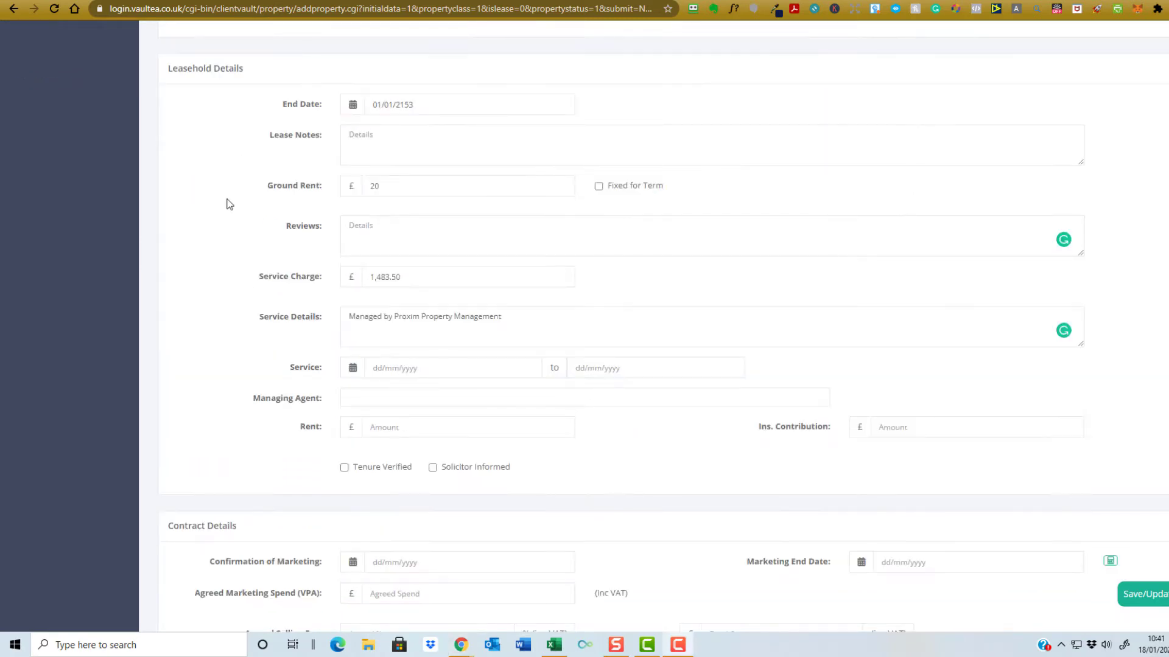
pyautogui.scroll(-6, 213, 255)
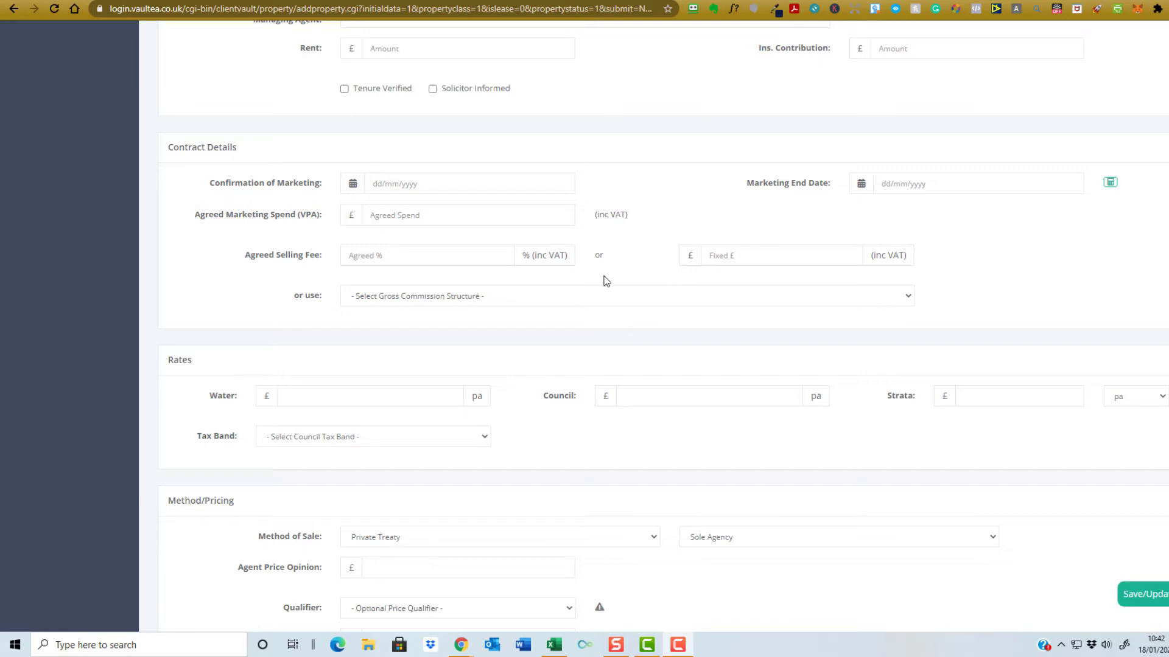
# - Enter an asking price of 165000, leaving the price qualifier unselected
pyautogui.scroll(-3, 199, 261)
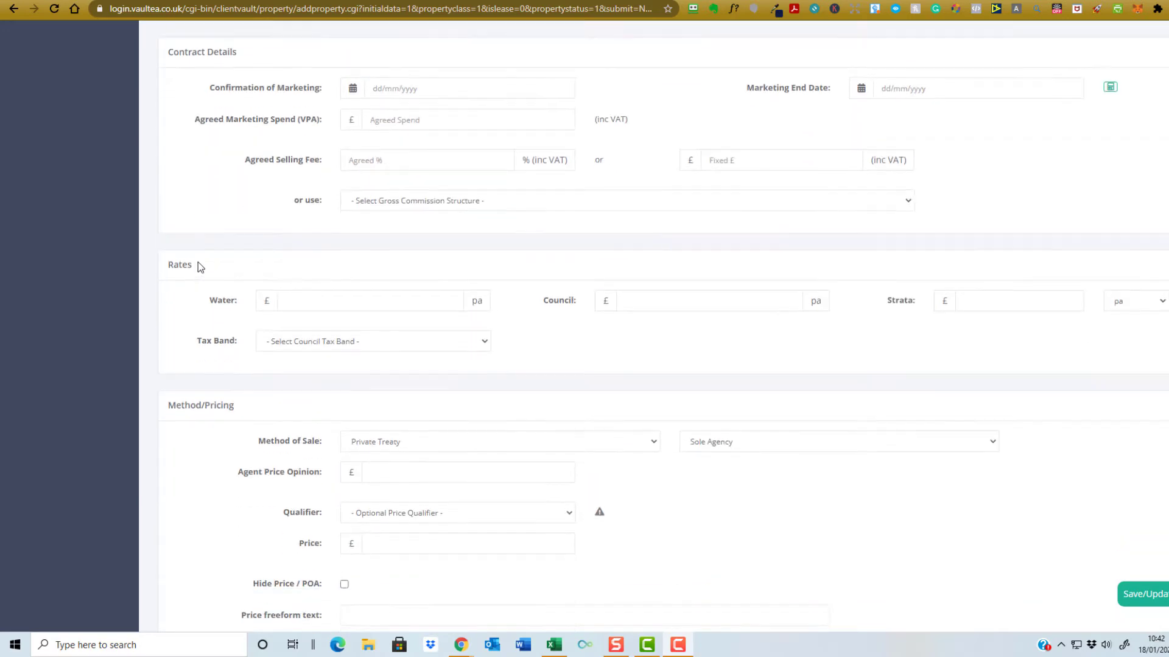
pyautogui.scroll(-3, 199, 261)
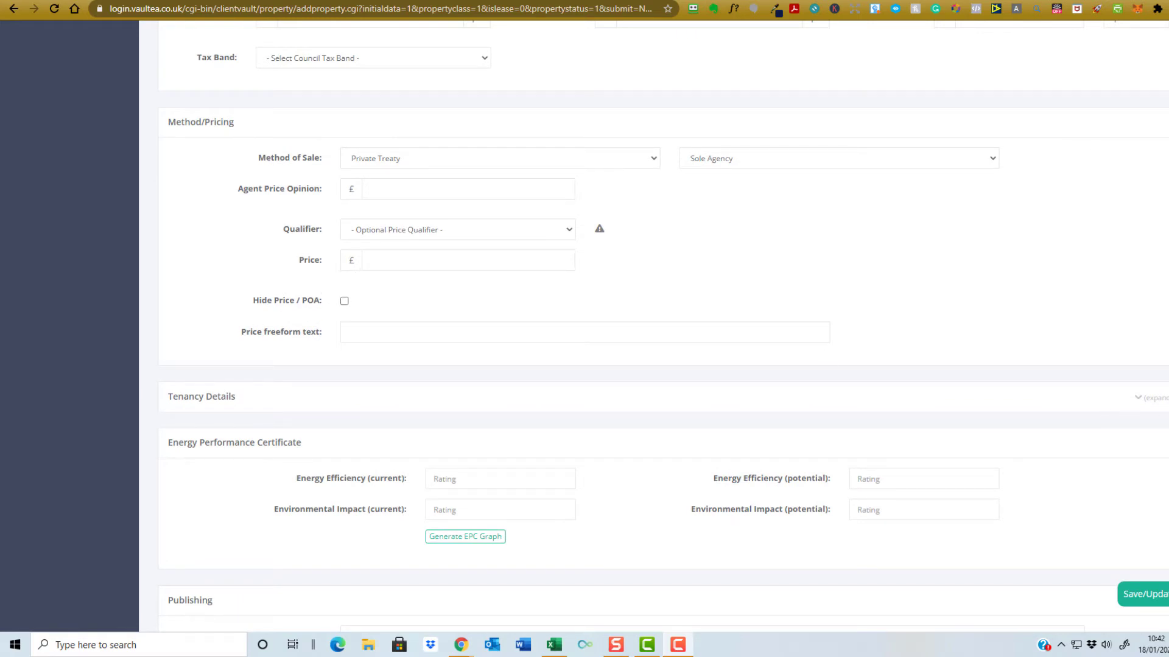
pyautogui.click(394, 267)
pyautogui.write('65')
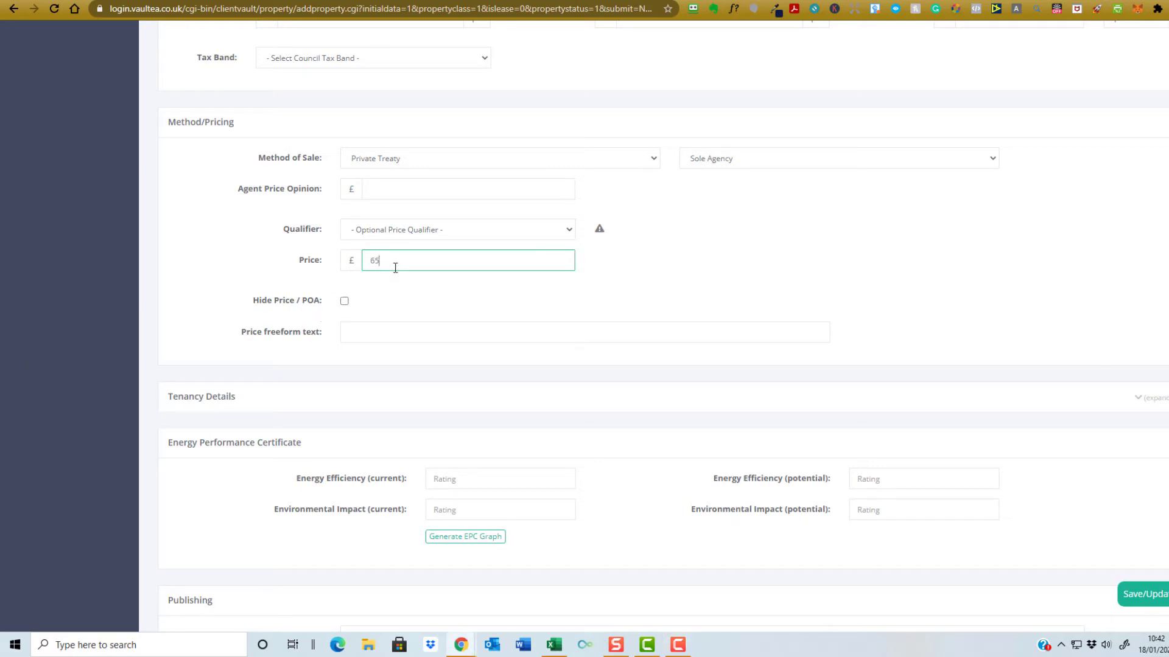
pyautogui.press('BackSpace')
pyautogui.press('BackSpace')
pyautogui.write('165000')
pyautogui.click(560, 231)
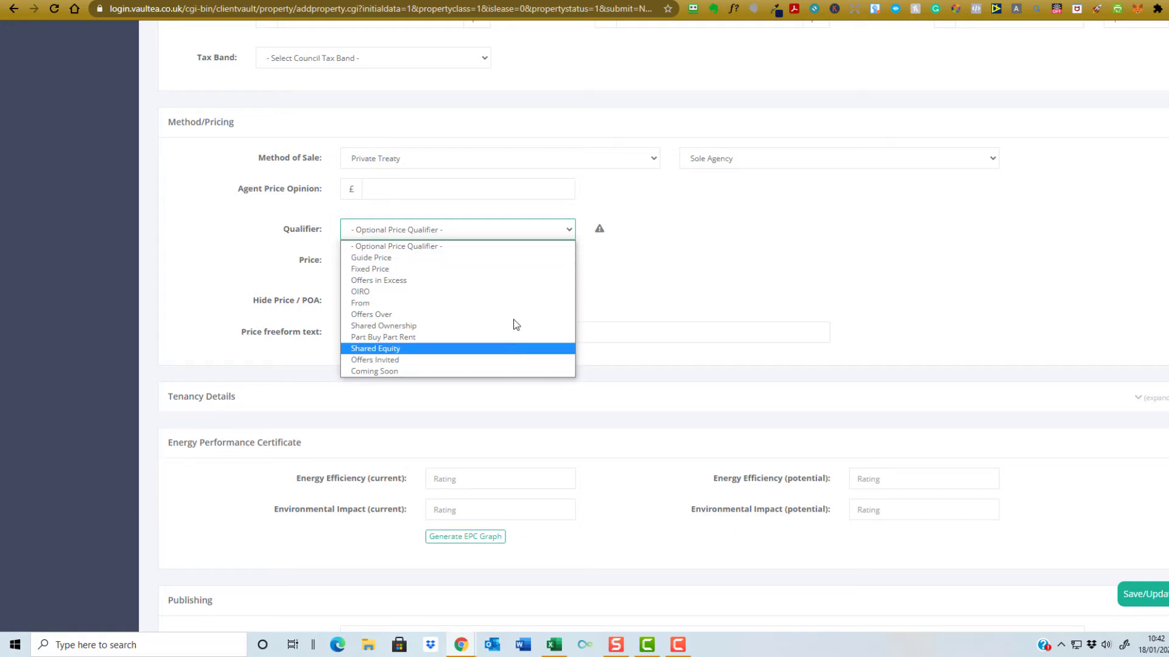
pyautogui.click(655, 276)
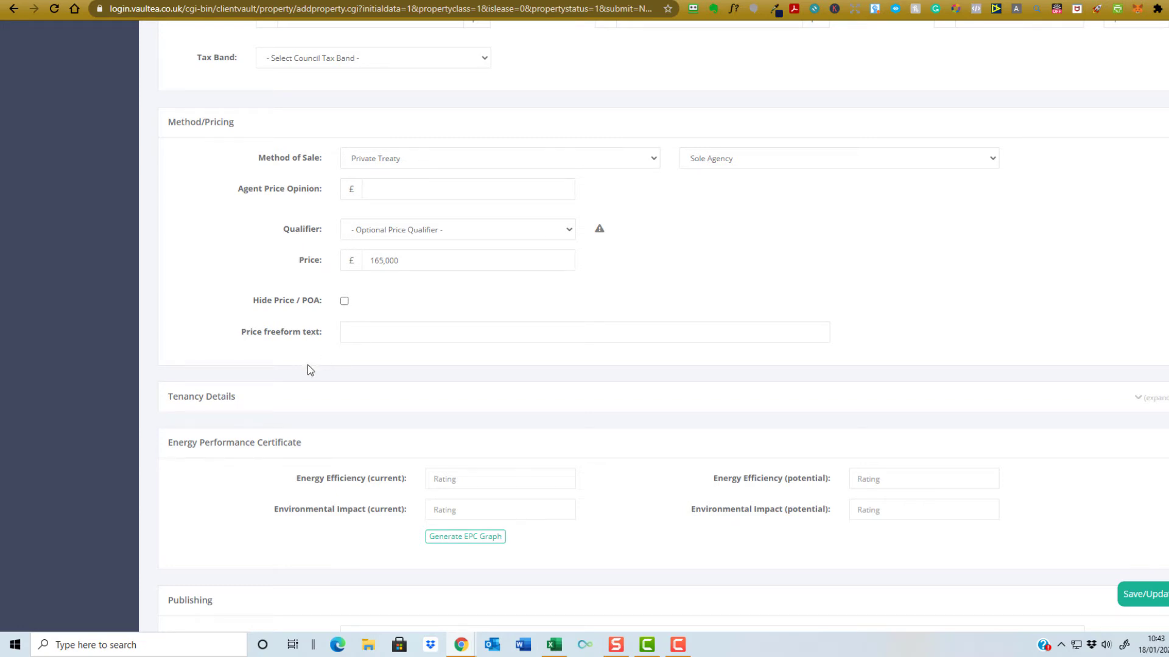
pyautogui.scroll(-4, 308, 368)
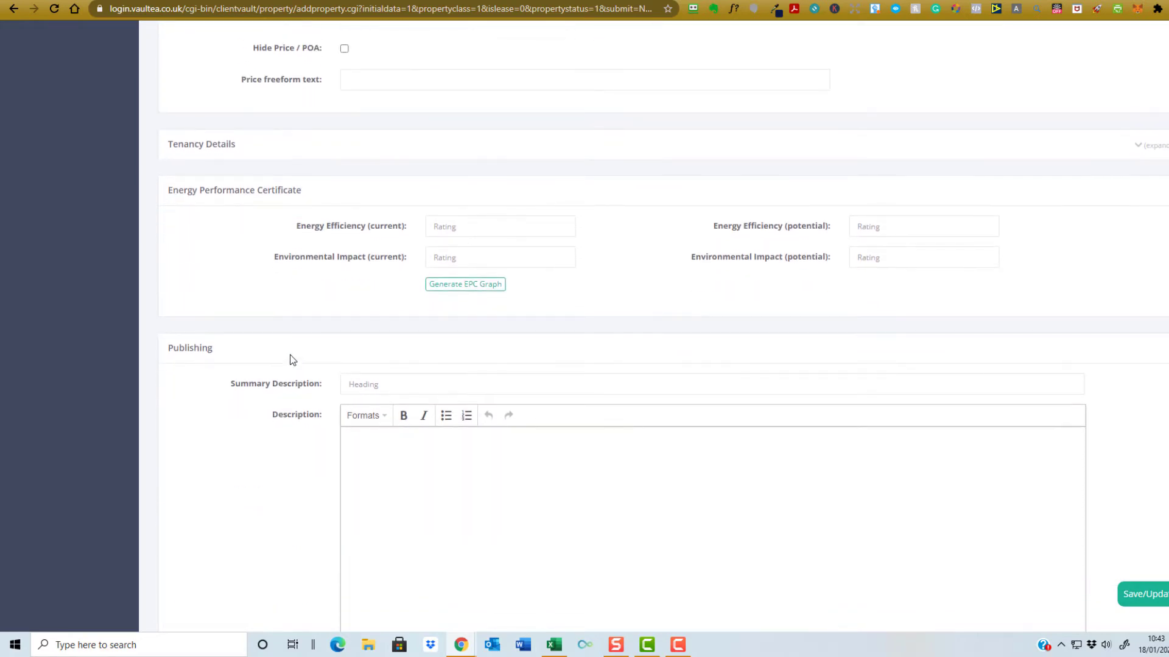
pyautogui.scroll(-1, 280, 353)
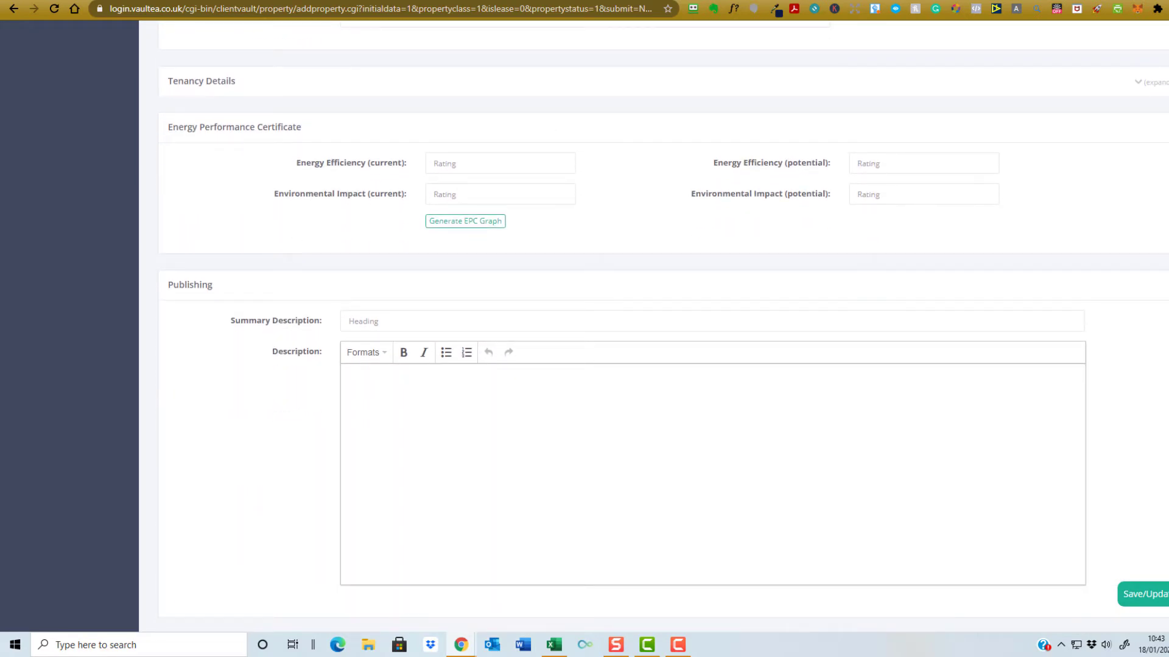
# - Enter energy efficiency ratings of 52 current and 69 potential, then preview and close the EPC graph
pyautogui.click(453, 162)
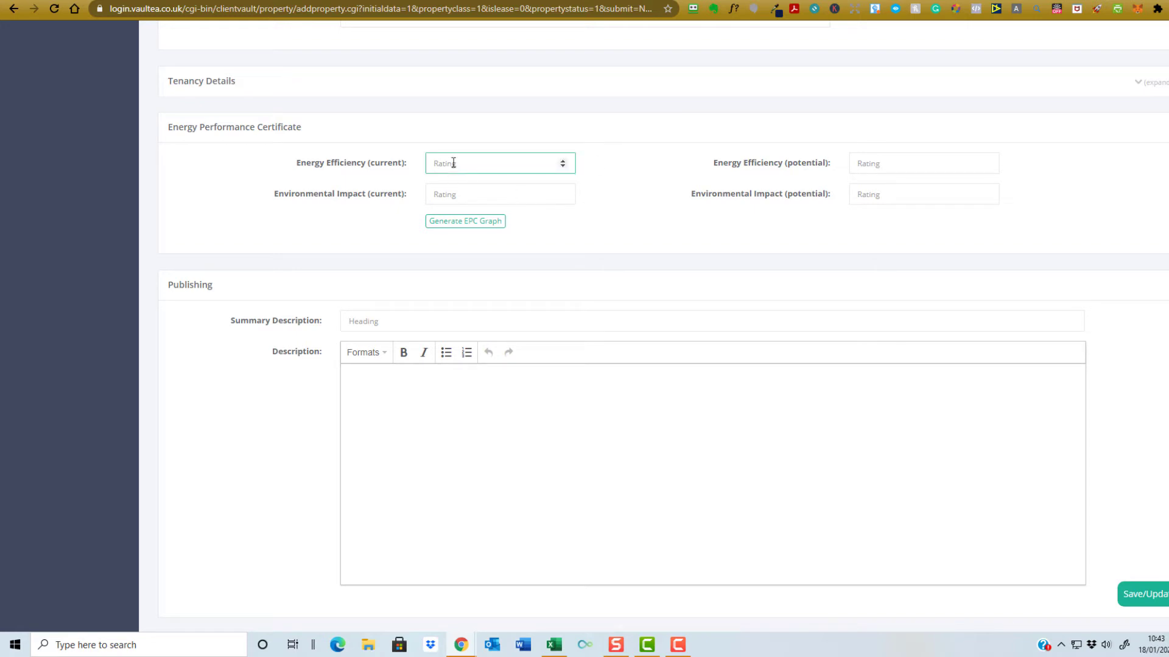
pyautogui.write('52')
pyautogui.click(887, 164)
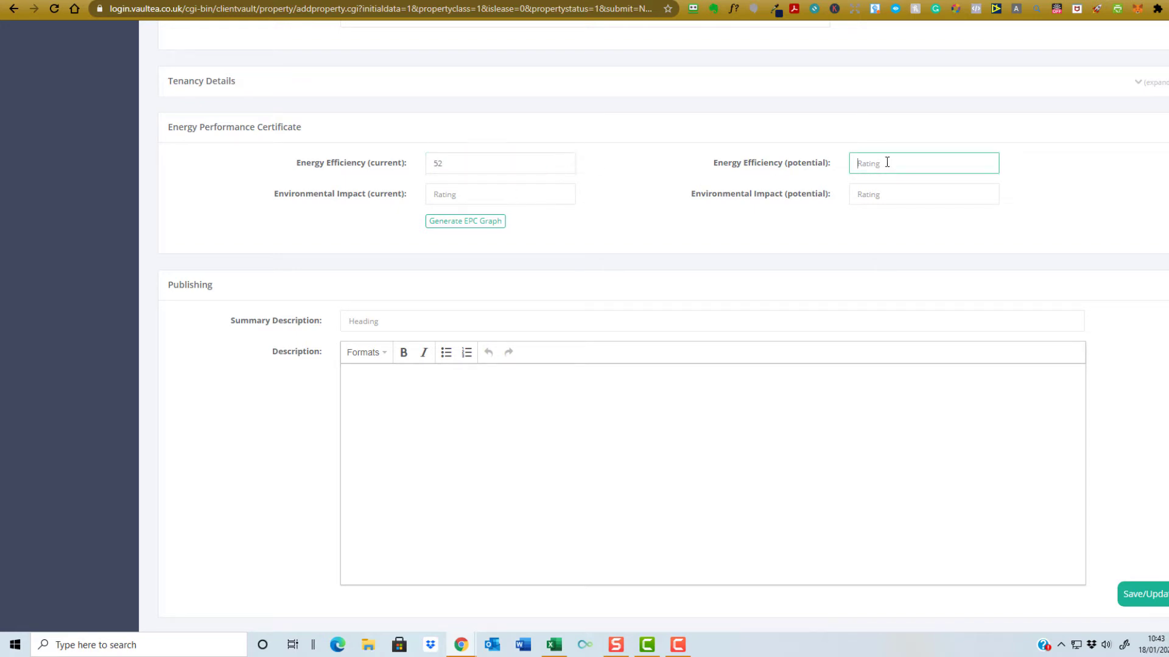
pyautogui.write('69')
pyautogui.click(470, 223)
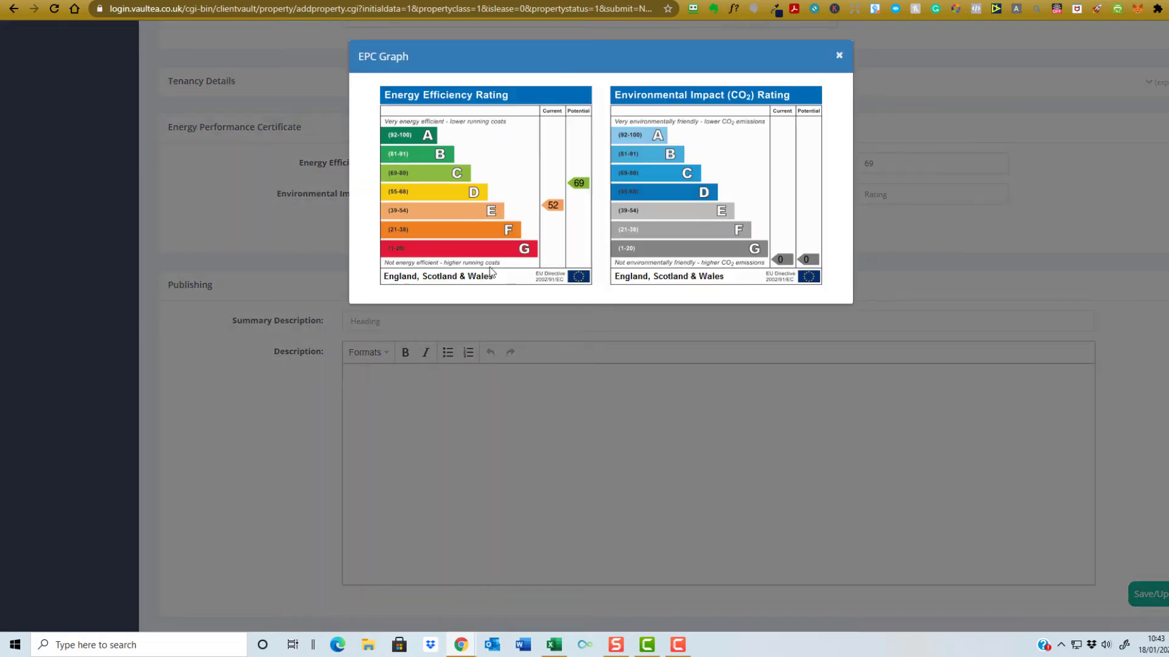
pyautogui.click(839, 56)
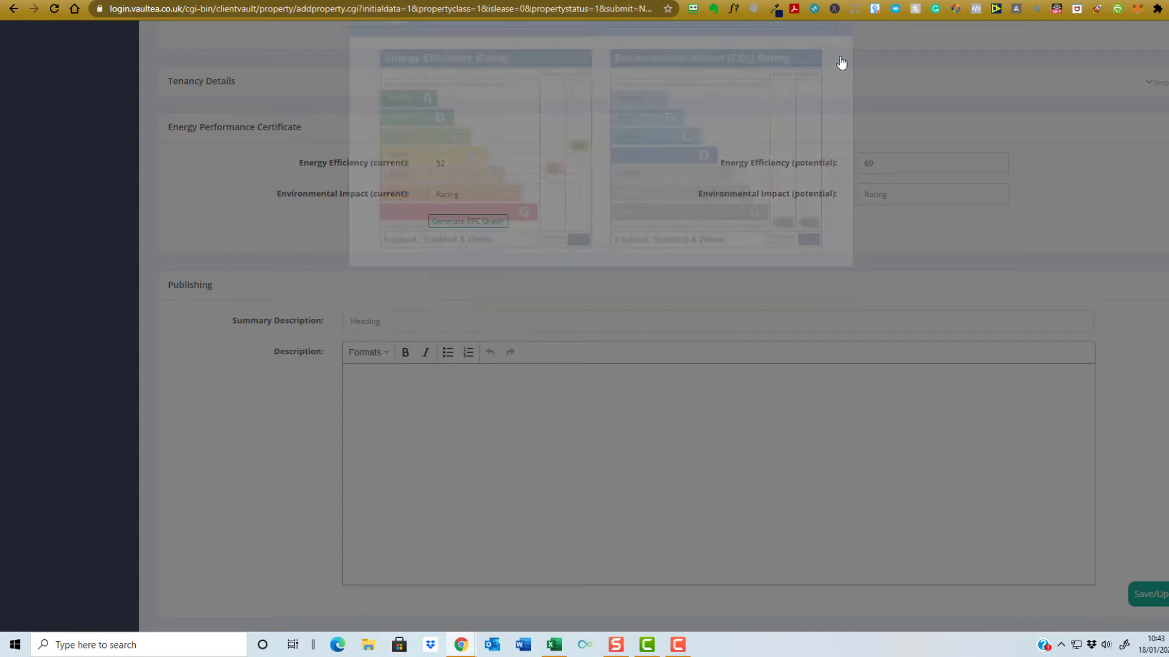
pyautogui.scroll(-3, 446, 392)
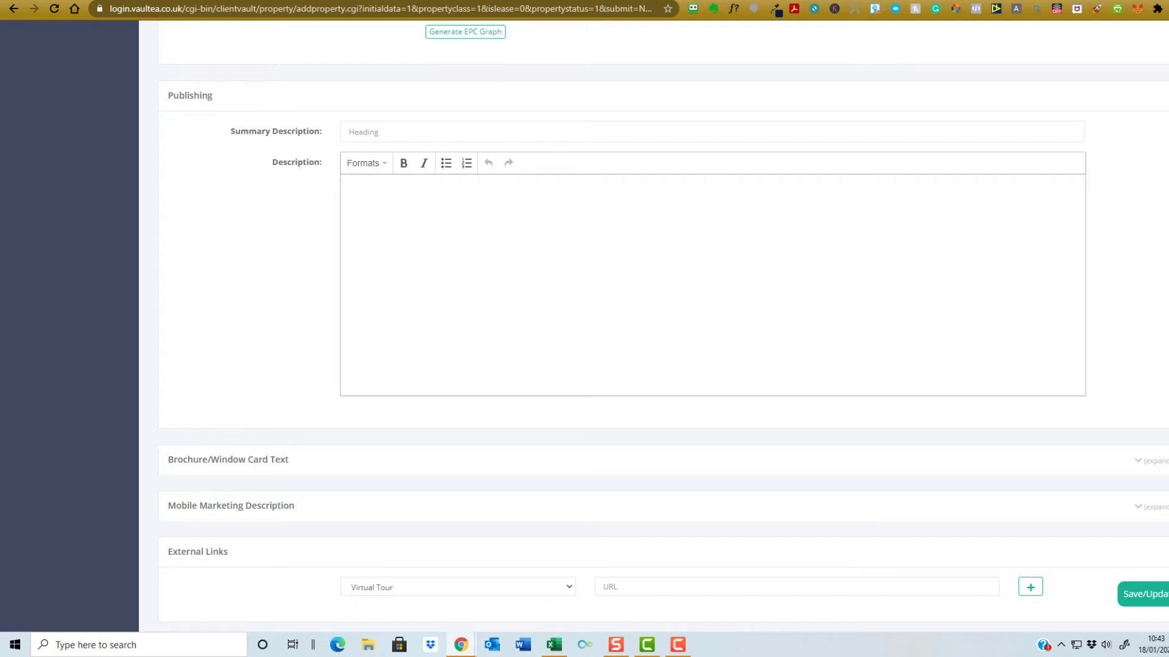
# - Paste the one-sentence summary and the full property description into their fields
pyautogui.click(425, 131)
pyautogui.write('A modernised two bedroom purpose built flat enjoying open views over the gardens and surrounding area and over Walls Hill with Lyme Bay in the background.')
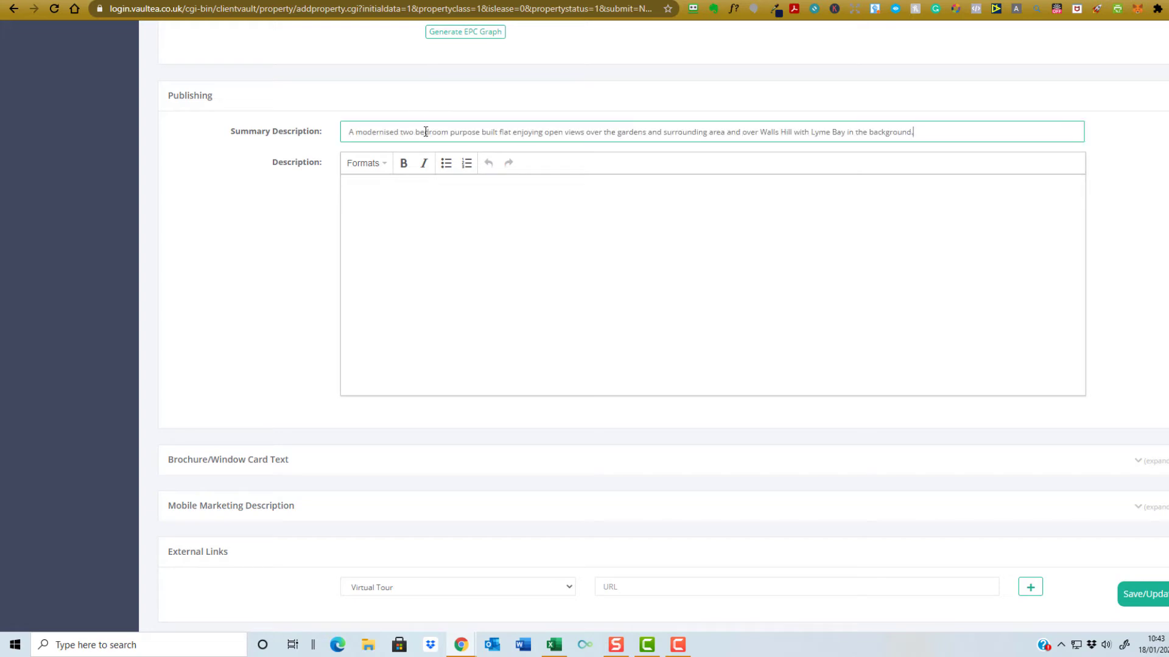
pyautogui.click(437, 220)
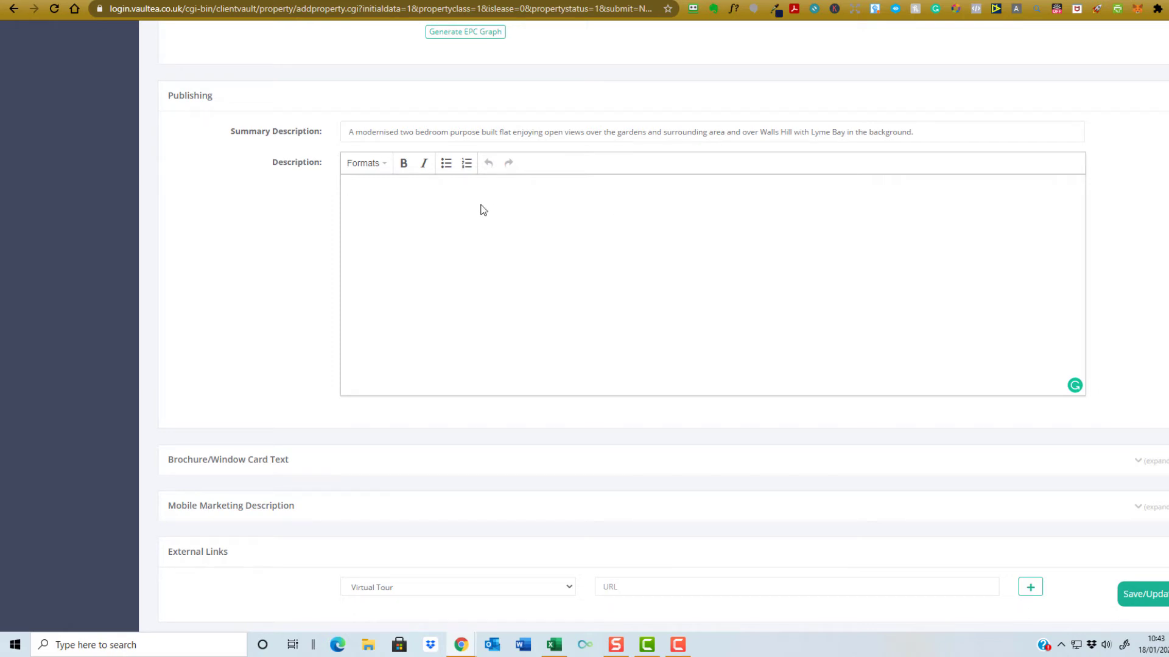
pyautogui.hotkey('ctrl', 'v')
pyautogui.scroll(10, 512, 243)
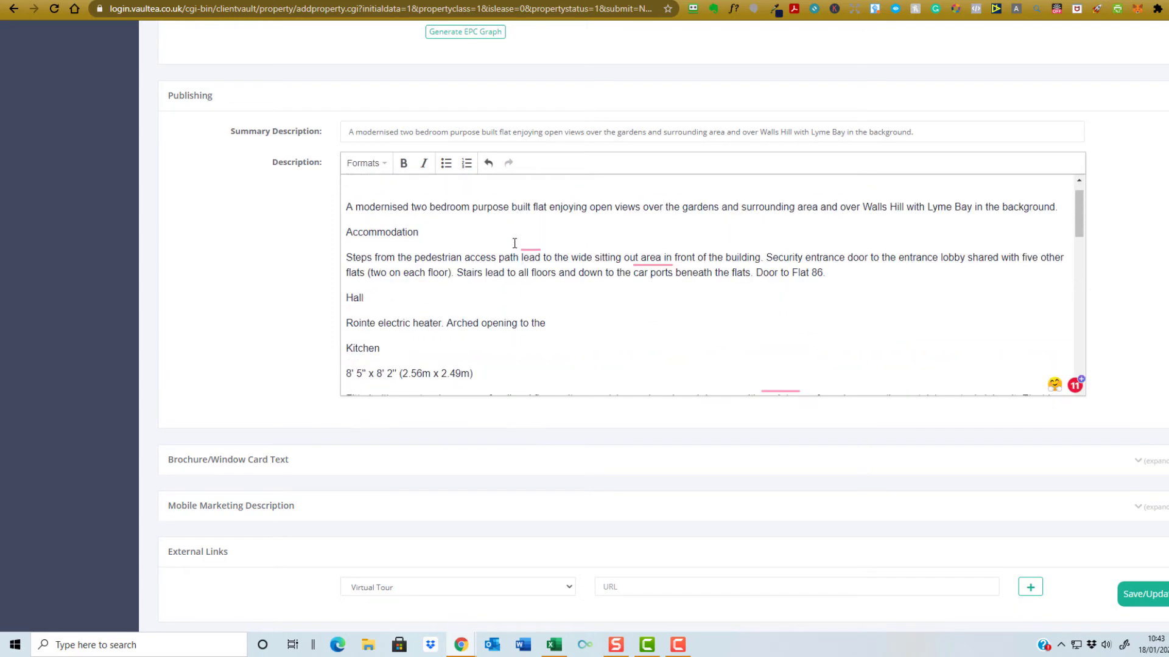
# - Add a 'Tenure: Leasehold' line at the top with 'Tenure:' in bold, removing the blank line
pyautogui.write('Tenure: Leasehold')
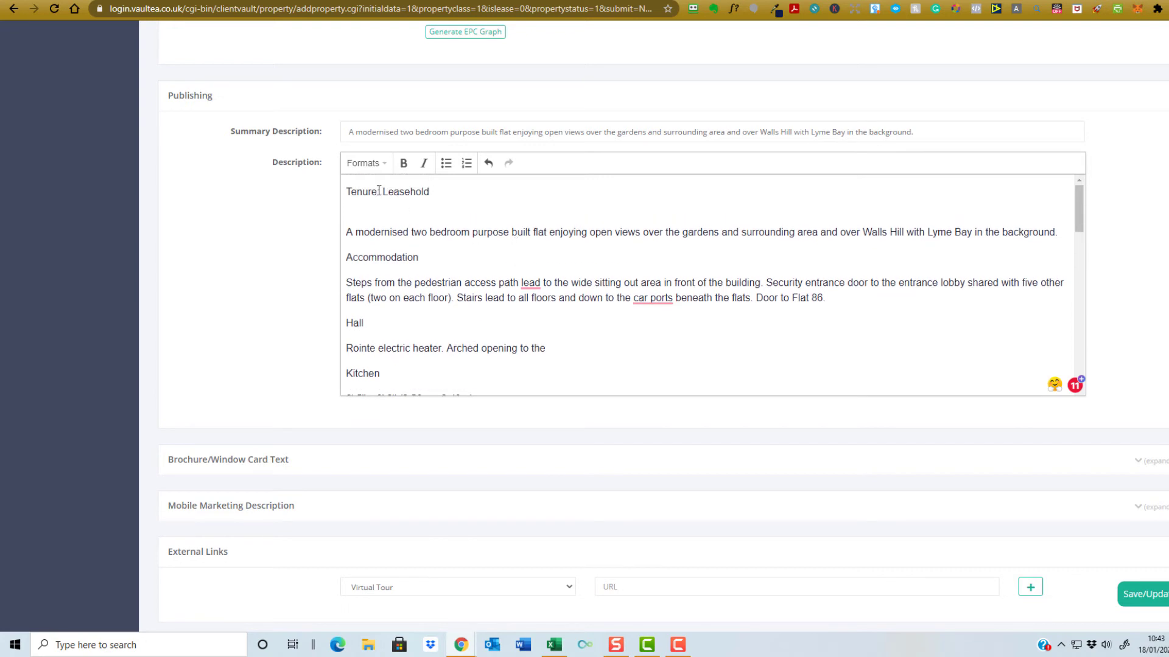
pyautogui.click(352, 191)
pyautogui.moveTo(346, 191); pyautogui.dragTo(384, 192)
pyautogui.hotkey('ctrl', 'b')
pyautogui.click(458, 204)
pyautogui.press('BackSpace')
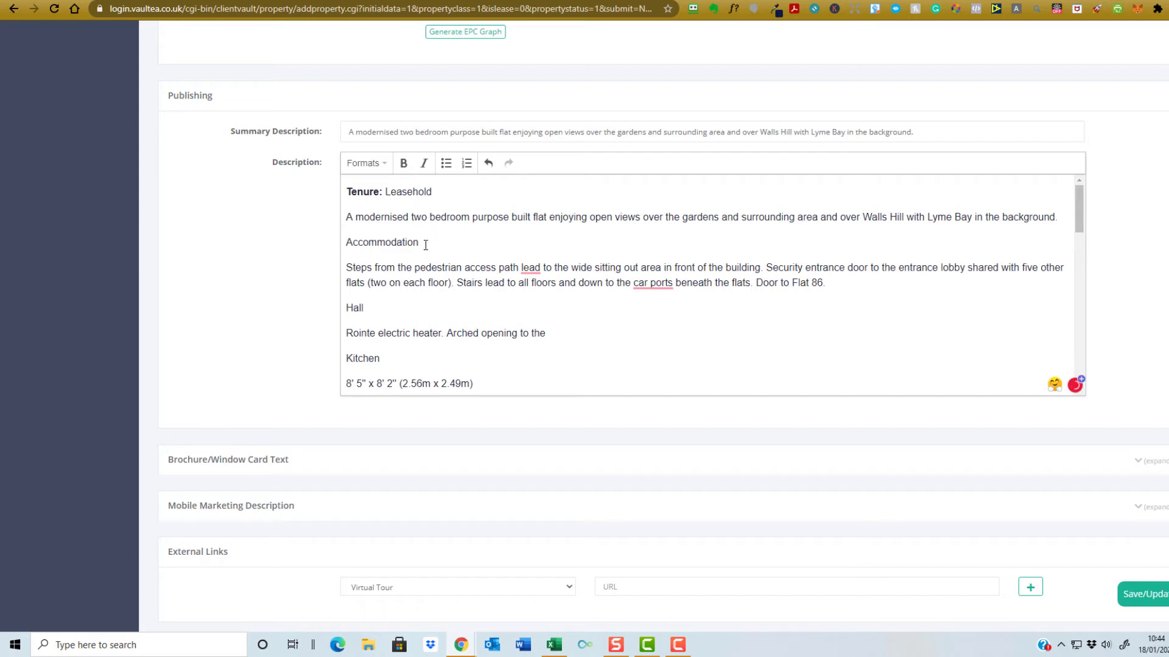
# - Bold the Accommodation and Hall headings and the Kitchen line joined with its dimensions
pyautogui.moveTo(420, 243); pyautogui.dragTo(344, 247)
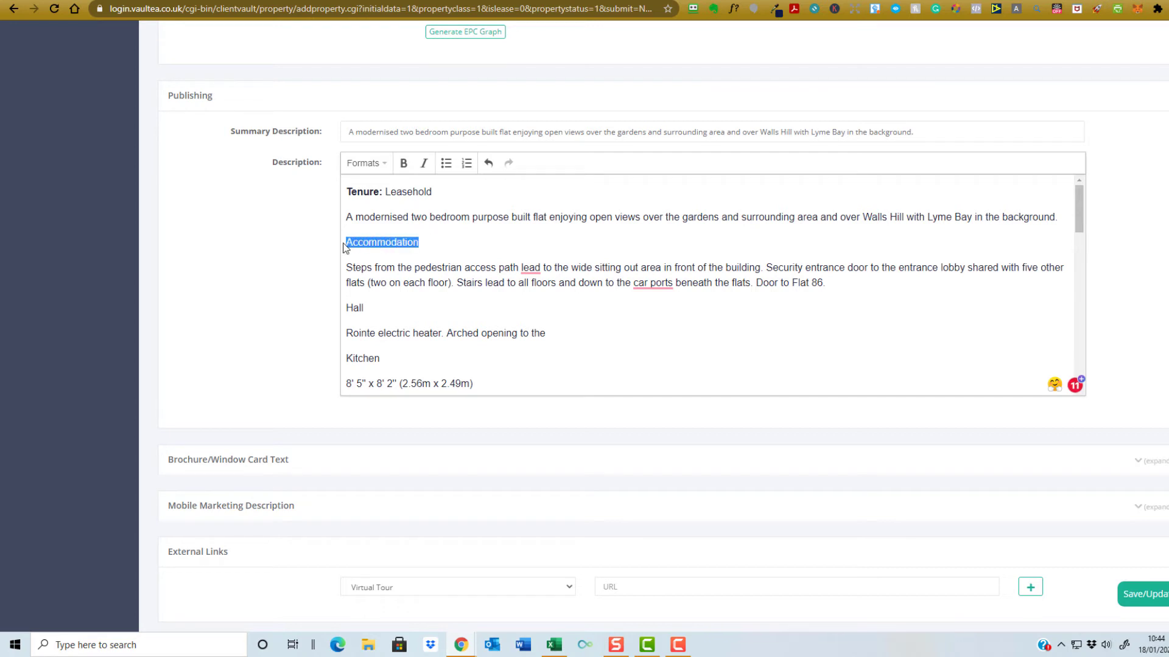
pyautogui.hotkey('ctrl', 'b')
pyautogui.moveTo(364, 308); pyautogui.dragTo(348, 312)
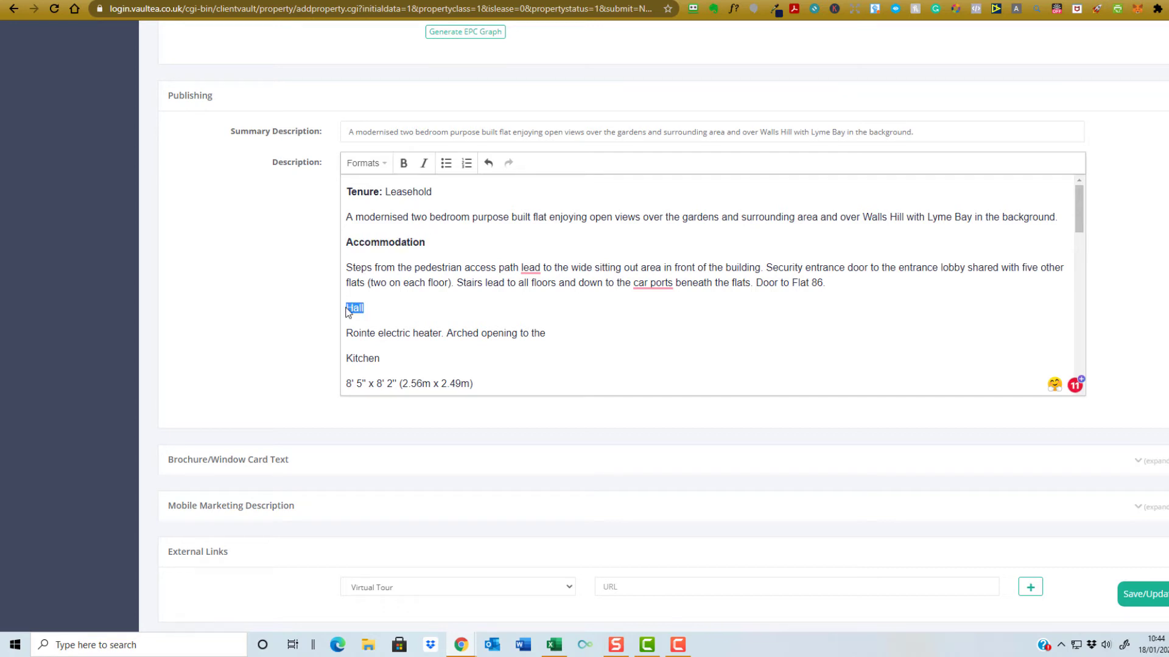
pyautogui.hotkey('ctrl', 'b')
pyautogui.click(384, 357)
pyautogui.press('Delete')
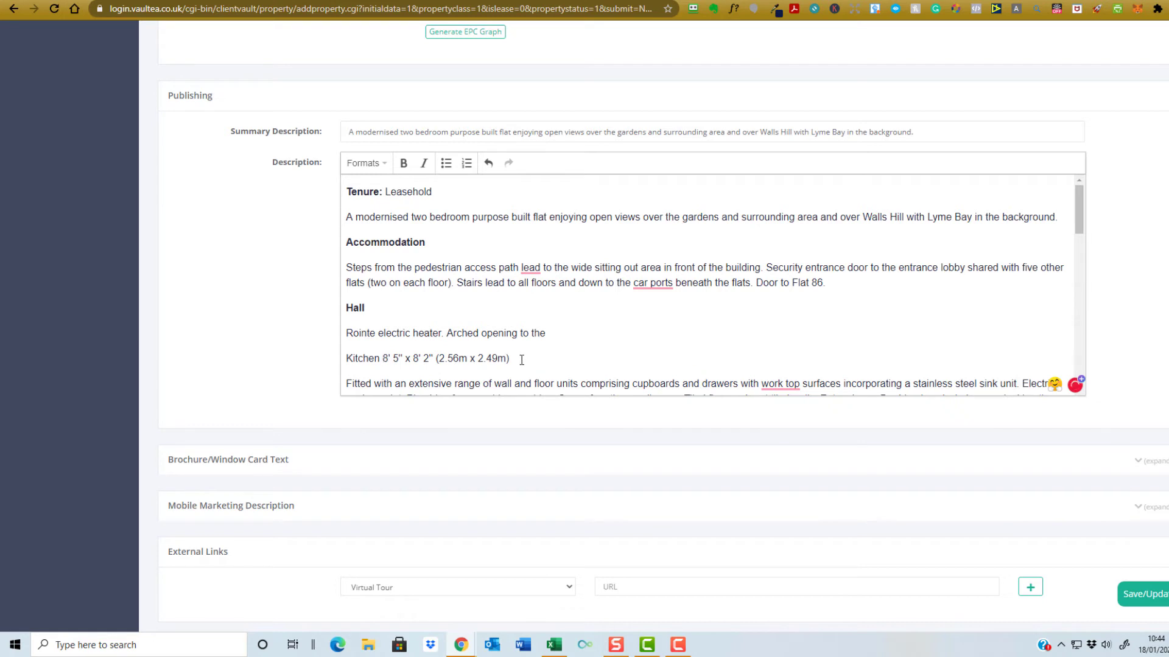
pyautogui.moveTo(514, 359); pyautogui.dragTo(346, 359)
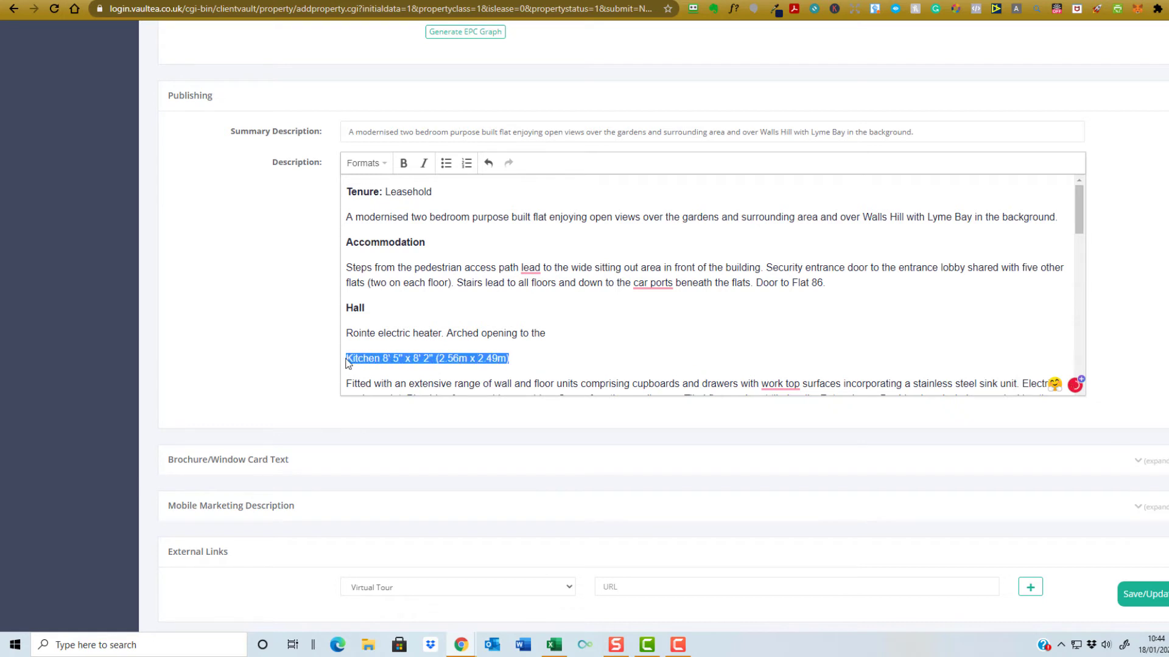
pyautogui.hotkey('ctrl', 'b')
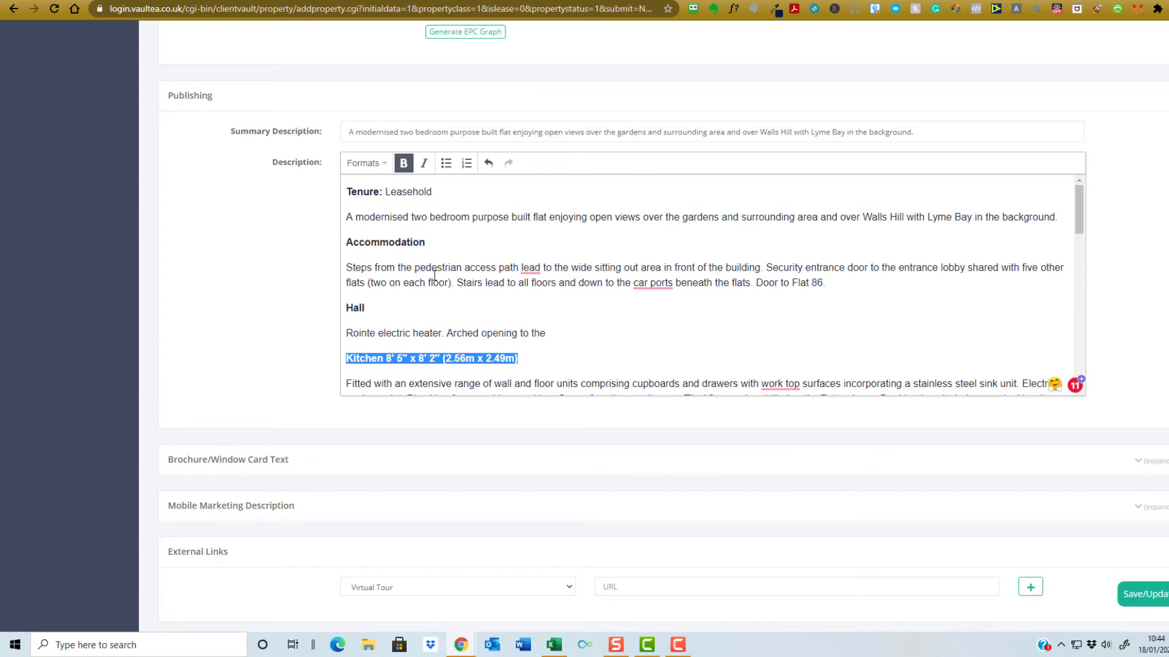
# - Correct the spelling to 'worktop' and bold the Lounge line joined with its dimensions
pyautogui.scroll(-2, 450, 276)
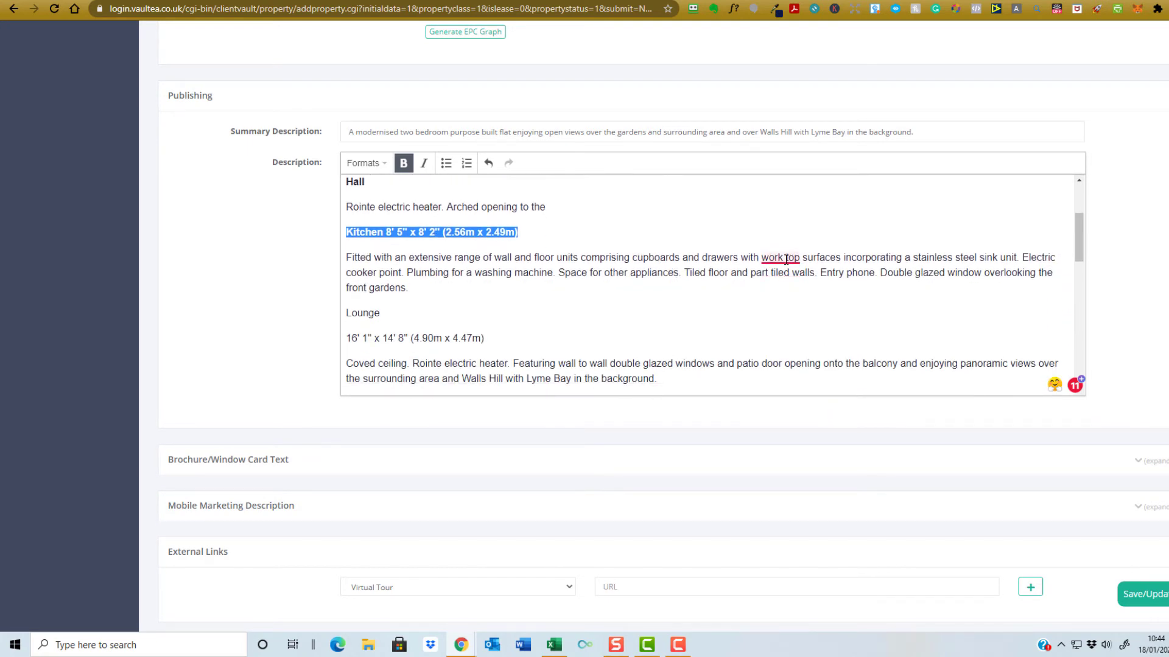
pyautogui.moveTo(765, 255)
pyautogui.click(780, 292)
pyautogui.click(390, 312)
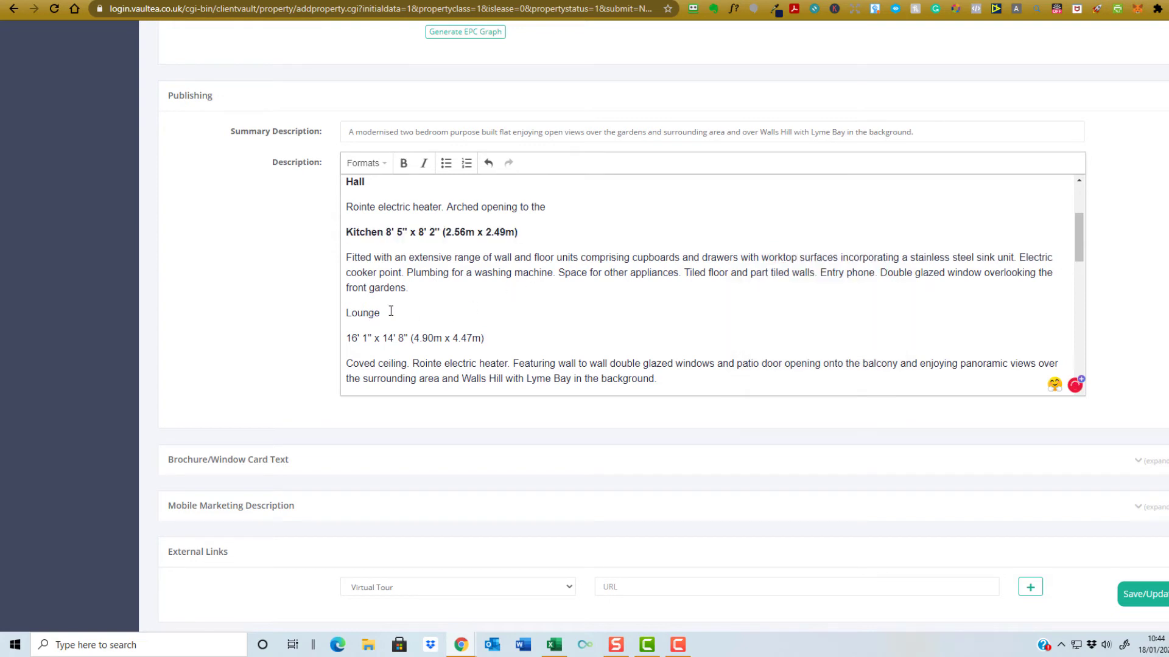
pyautogui.press('Delete')
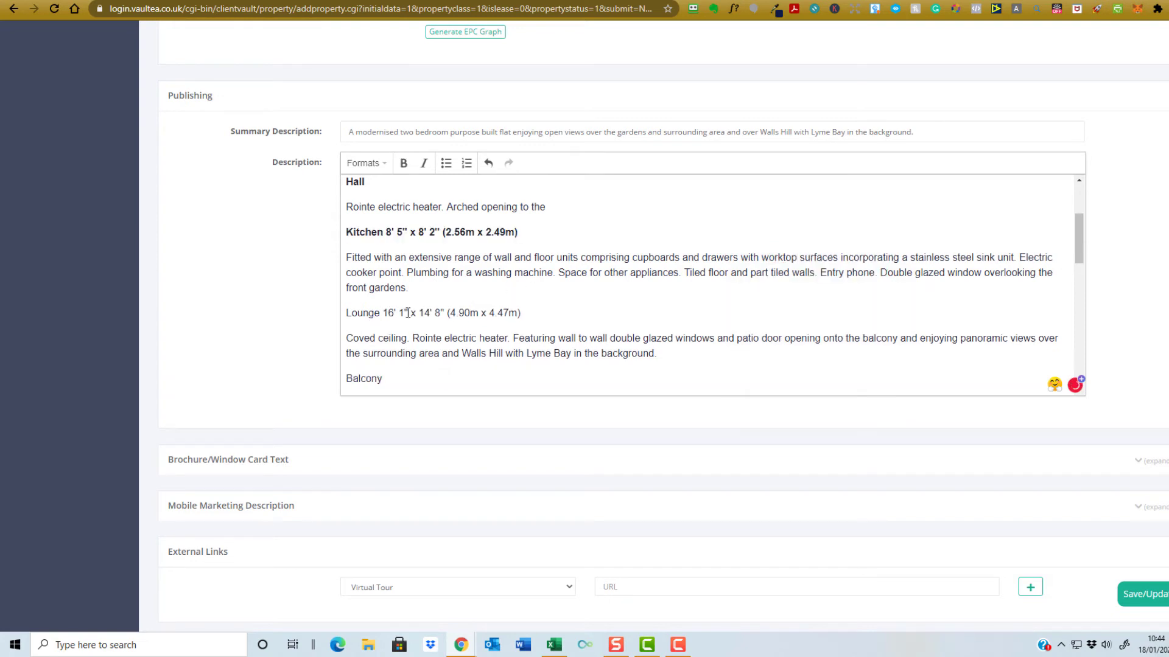
pyautogui.moveTo(531, 313); pyautogui.dragTo(345, 311)
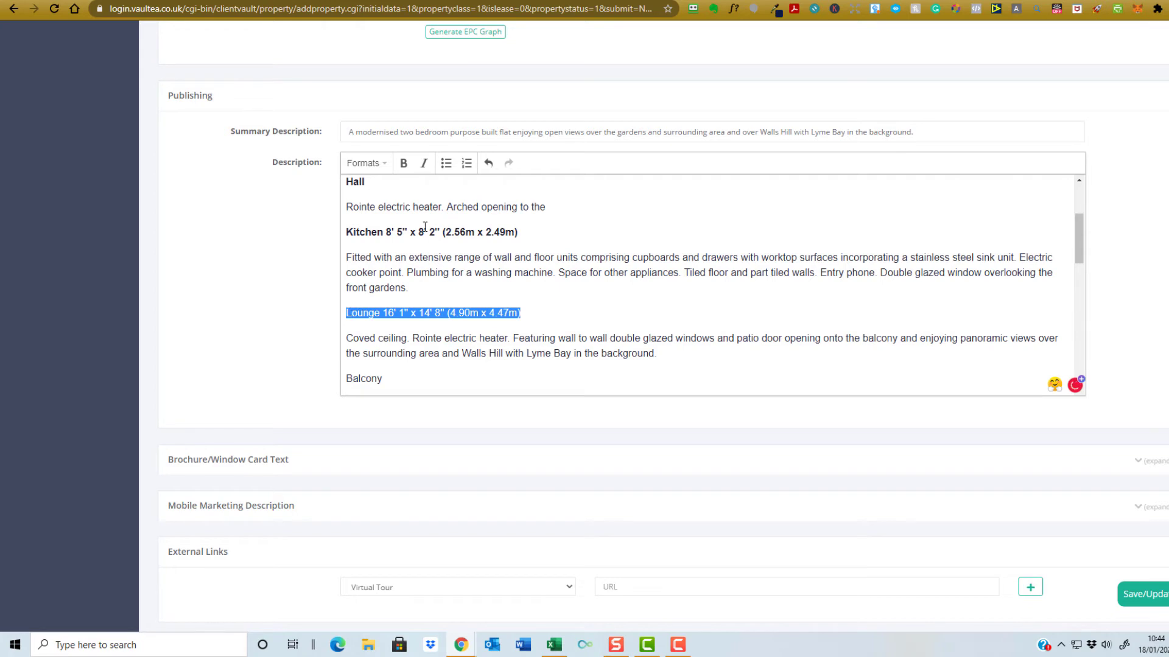
pyautogui.click(401, 163)
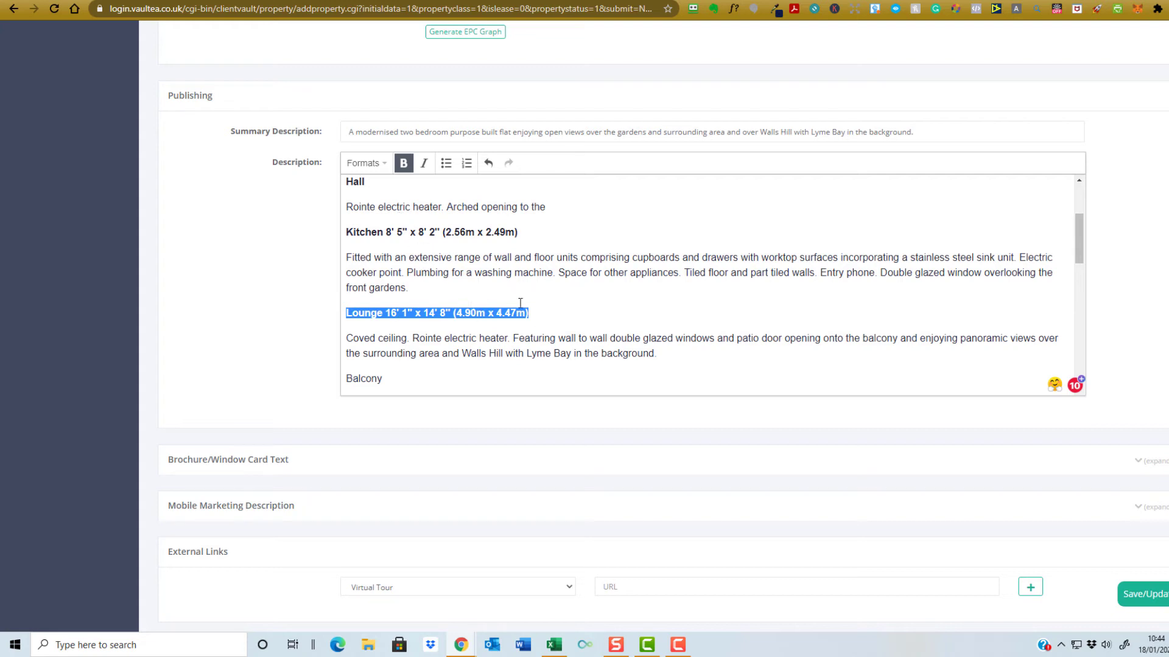
pyautogui.click(563, 327)
# - Bold the Balcony line joined with its dimensions and the Inner Hall heading
pyautogui.scroll(-1, 441, 321)
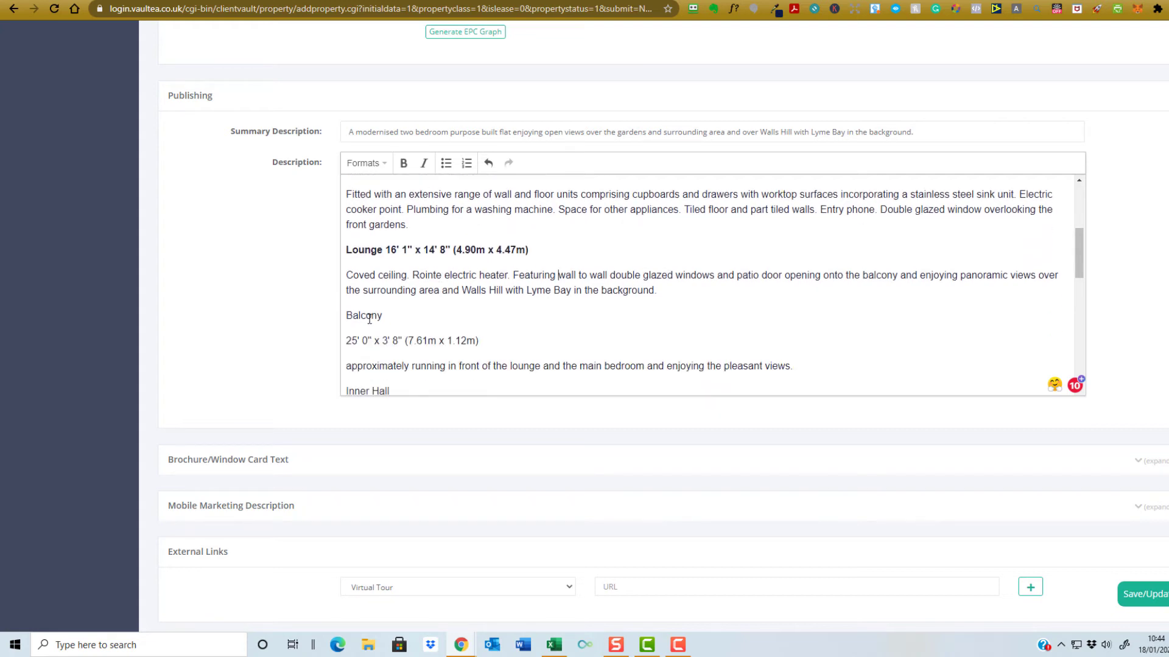
pyautogui.click(391, 317)
pyautogui.press('Delete')
pyautogui.moveTo(527, 316); pyautogui.dragTo(338, 306)
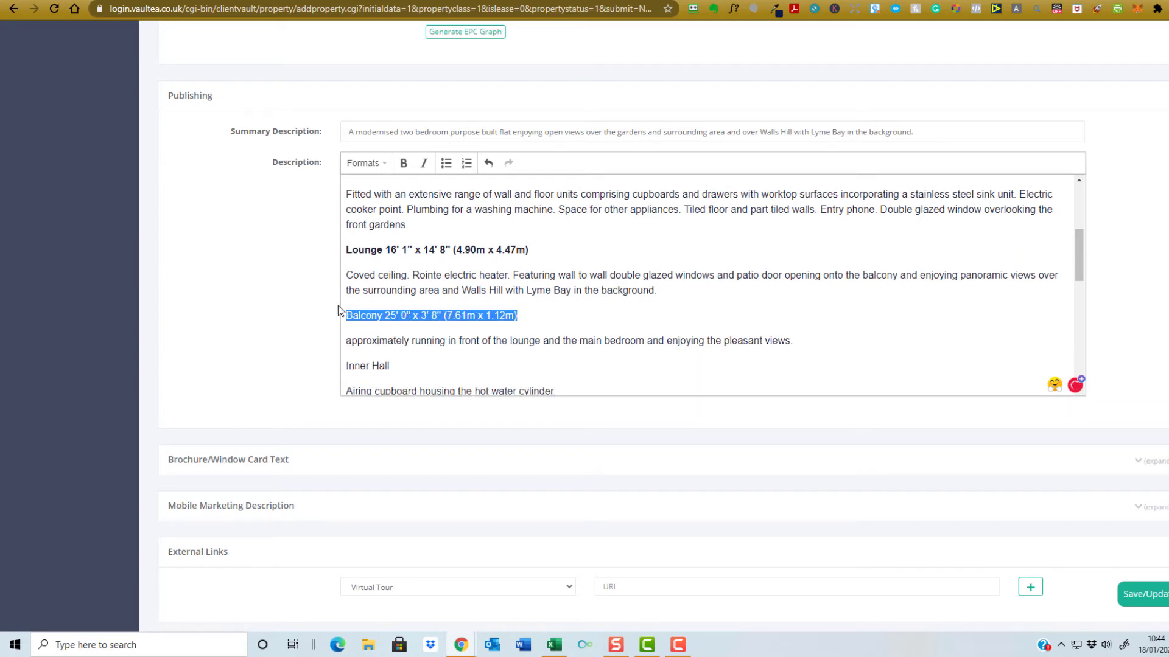
pyautogui.hotkey('ctrl', 'b')
pyautogui.click(406, 341)
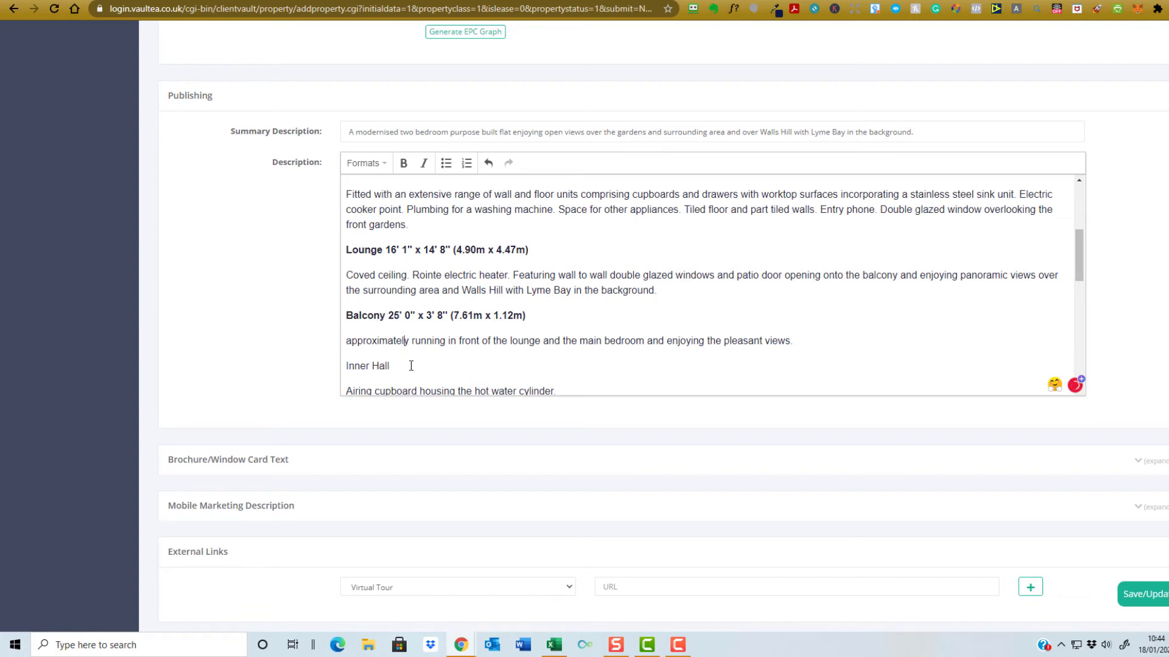
pyautogui.moveTo(411, 366); pyautogui.dragTo(342, 367)
pyautogui.hotkey('ctrl', 'b')
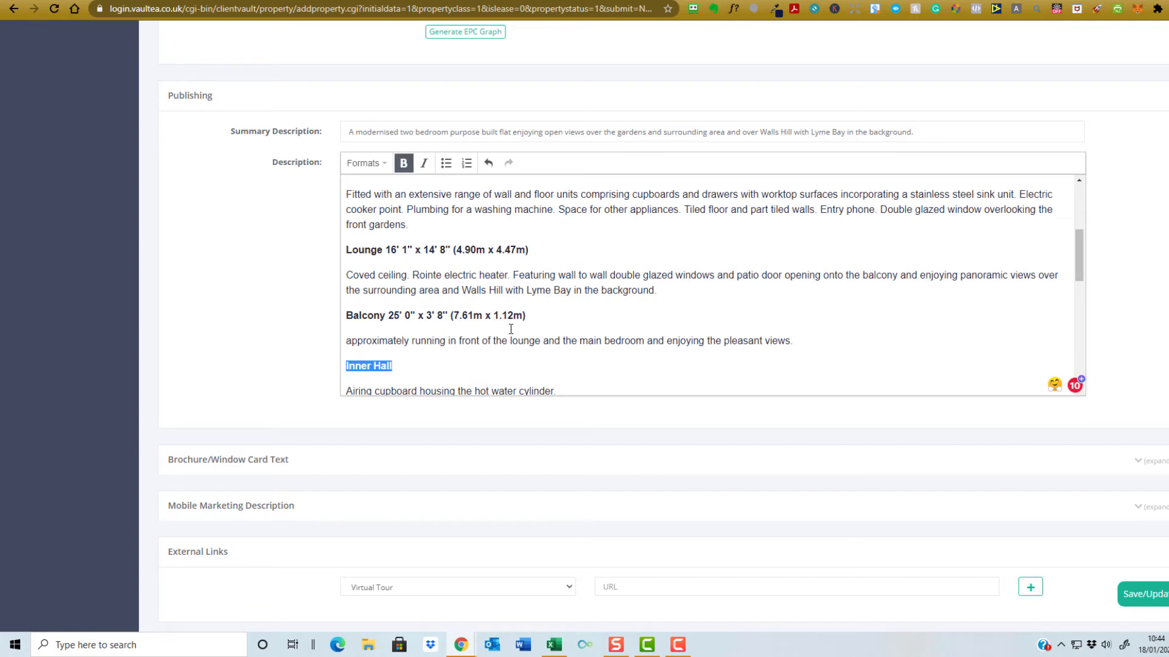
# - Join the Bedroom 1 and Bedroom 2 dimensions onto their headings and bold both lines
pyautogui.scroll(-2, 510, 328)
pyautogui.click(420, 294)
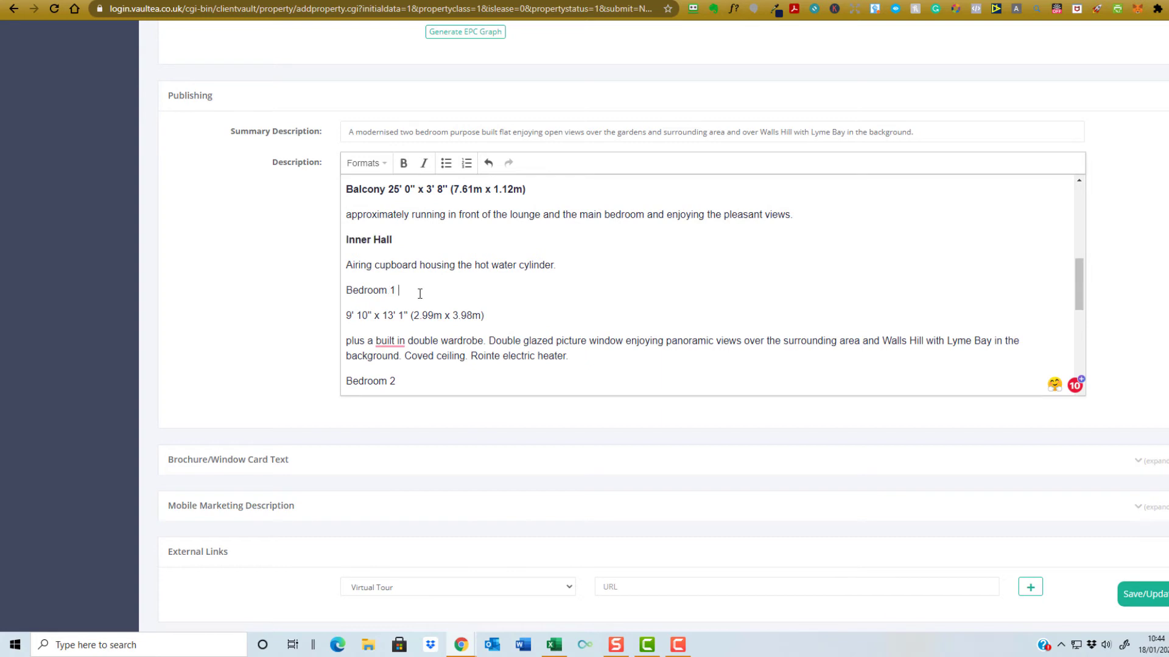
pyautogui.press('Delete')
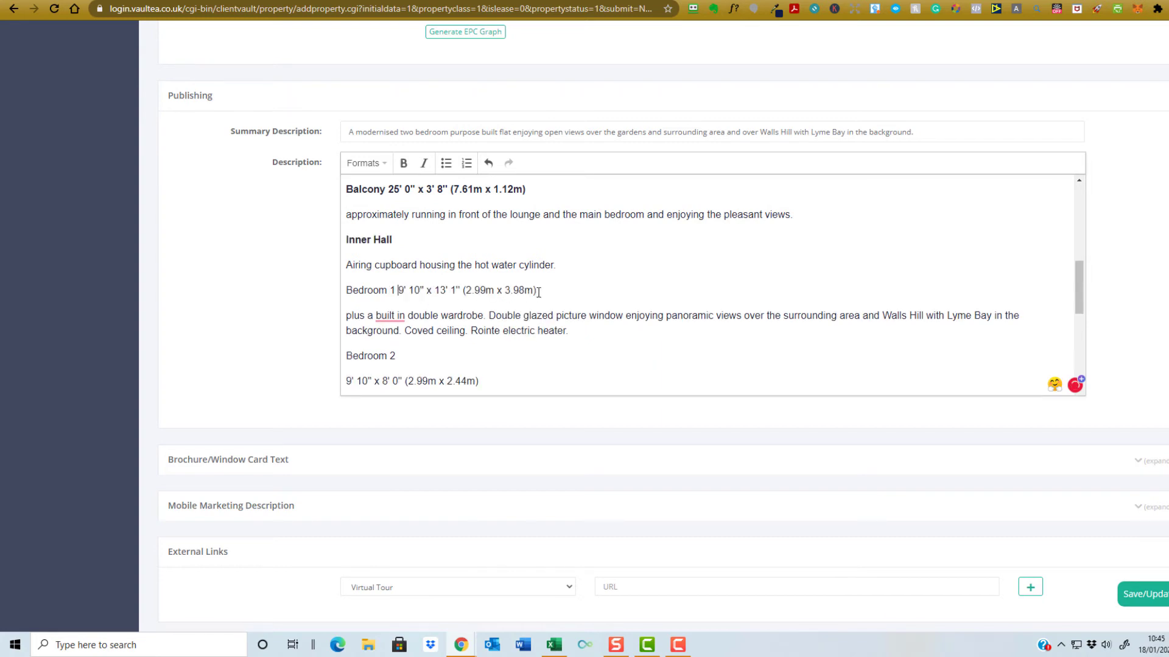
pyautogui.moveTo(539, 292); pyautogui.dragTo(345, 293)
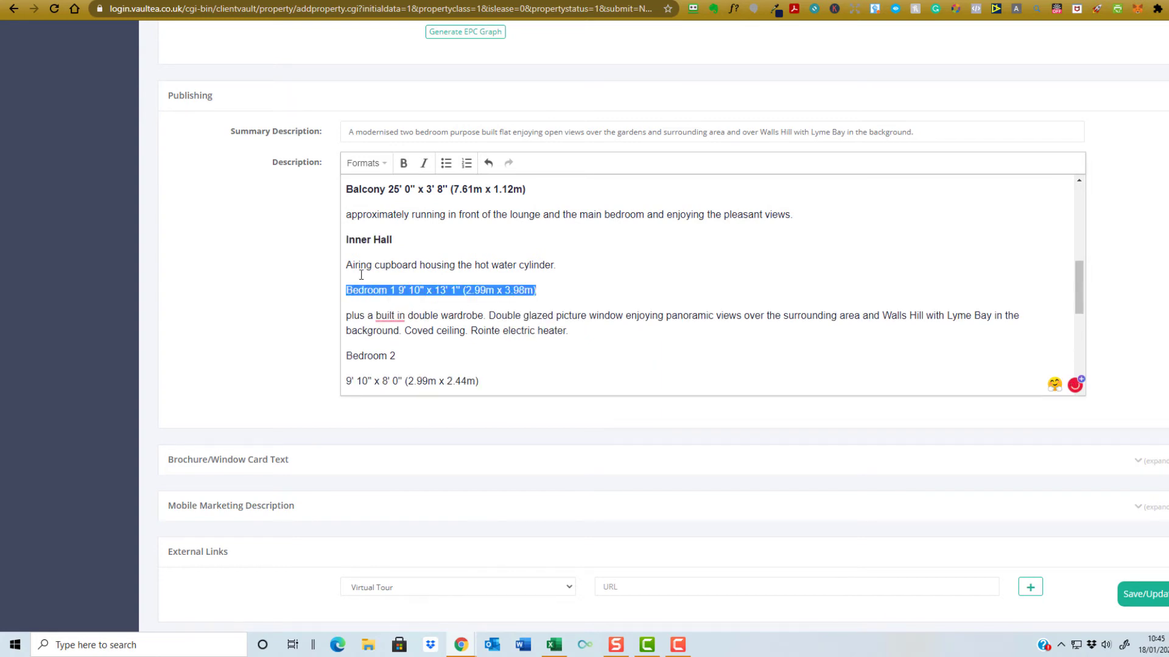
pyautogui.click(401, 173)
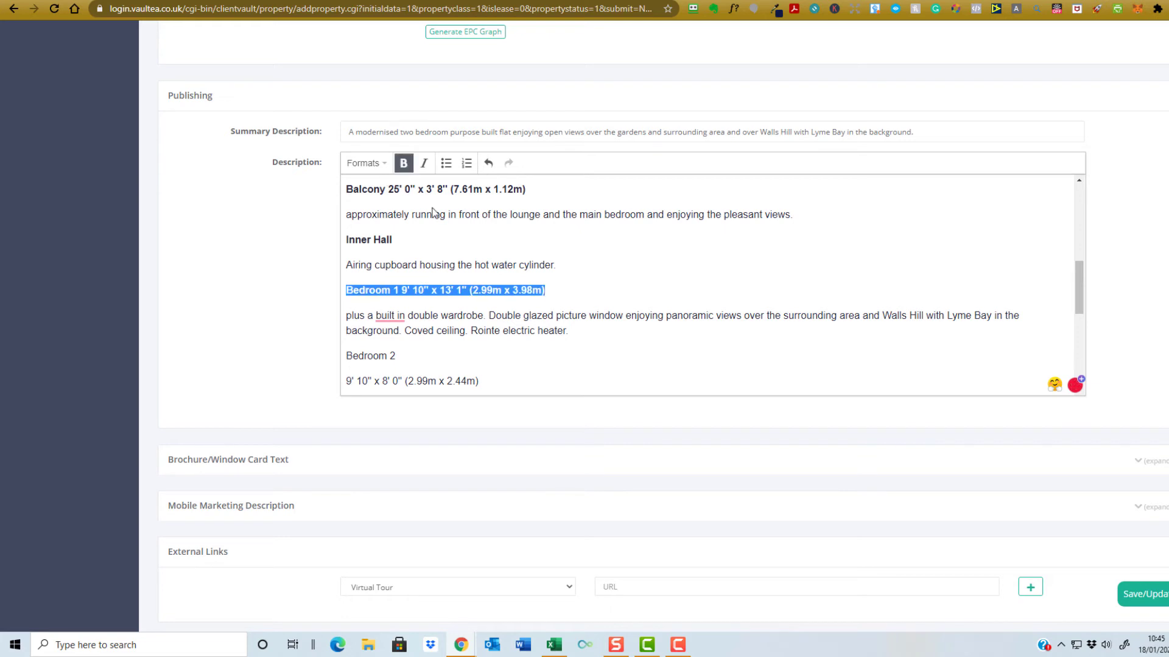
pyautogui.click(442, 353)
pyautogui.press('Delete')
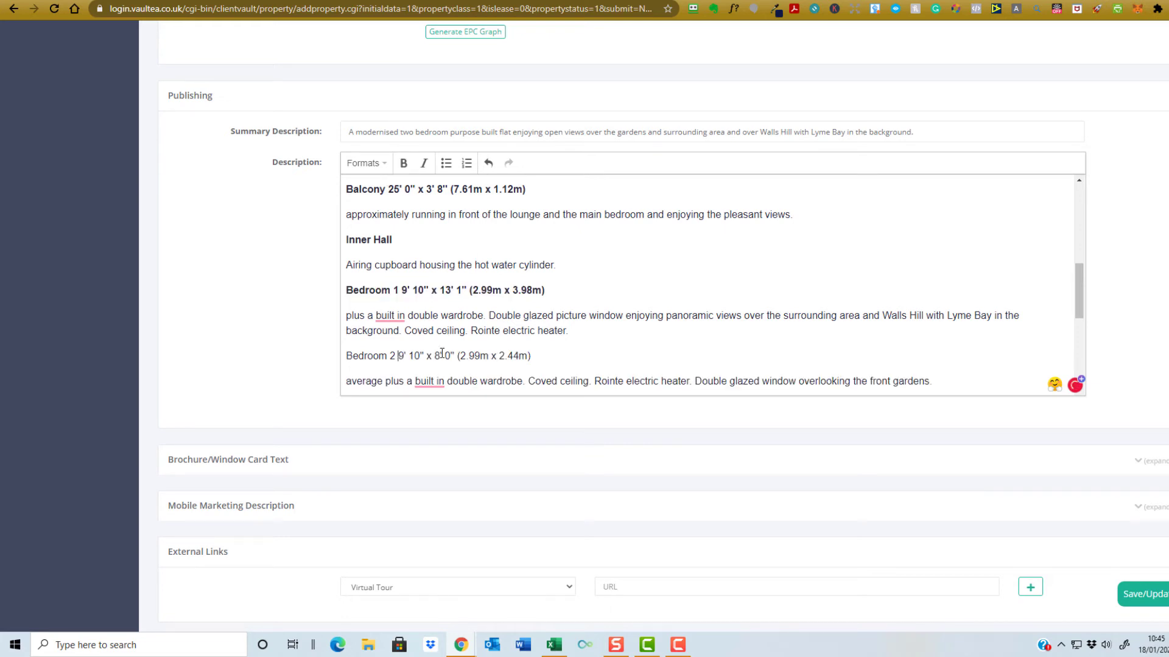
pyautogui.moveTo(531, 356); pyautogui.dragTo(345, 358)
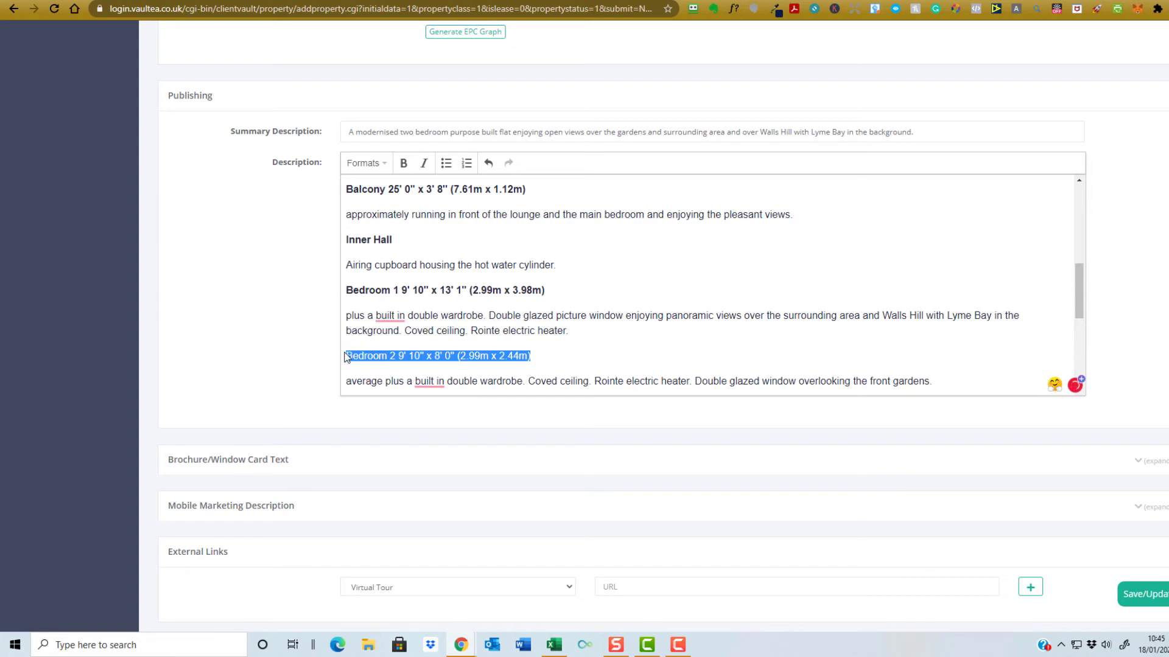
pyautogui.hotkey('ctrl', 'b')
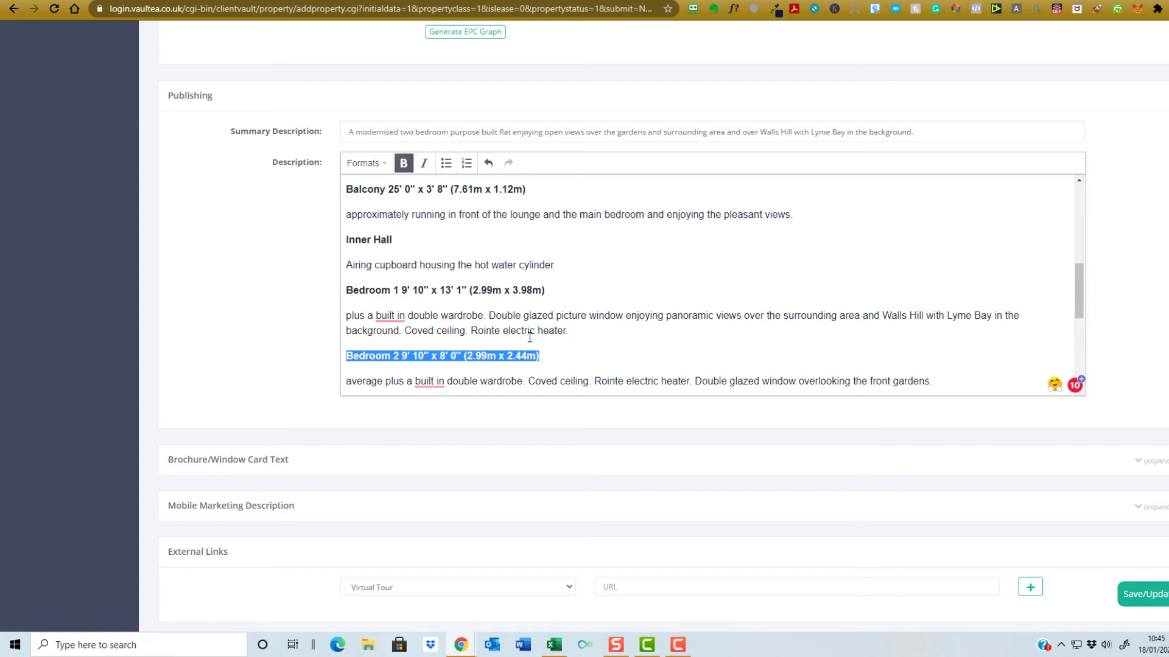
# - Accept the suggestions hyphenating both occurrences of 'built in' to 'built-in'
pyautogui.scroll(-1, 530, 338)
pyautogui.scroll(-1, 529, 338)
pyautogui.click(390, 253)
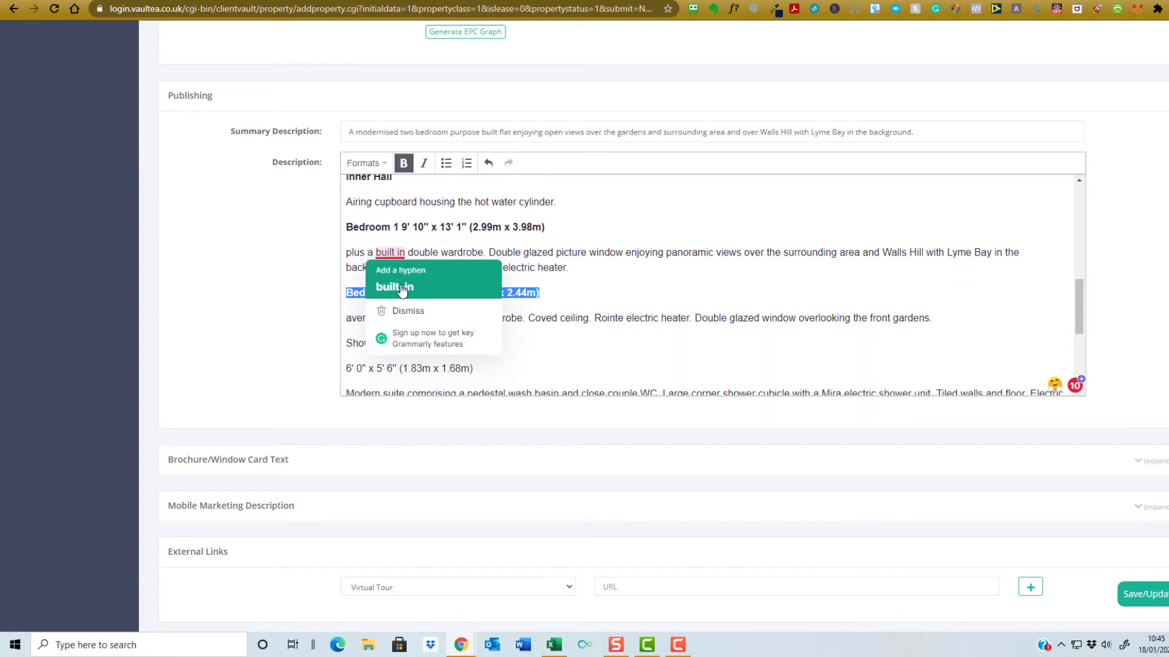
pyautogui.click(399, 297)
pyautogui.click(429, 317)
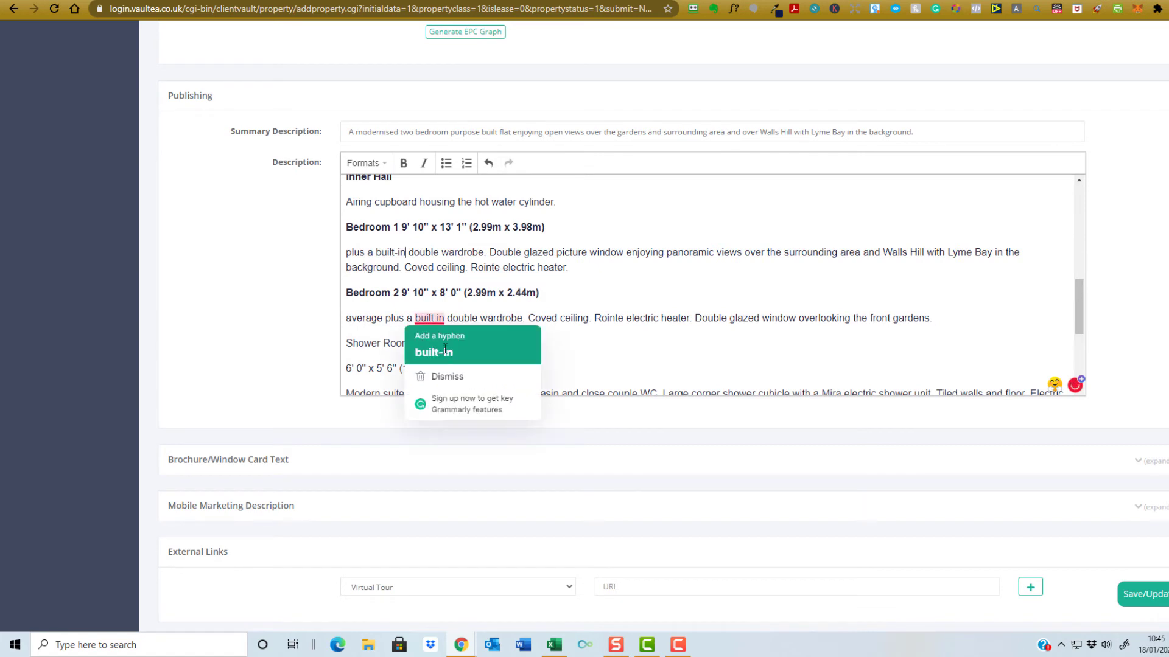
pyautogui.click(435, 350)
# - Bold the Shower Room/WC line joined with its dimensions and save the listing
pyautogui.scroll(-2, 520, 334)
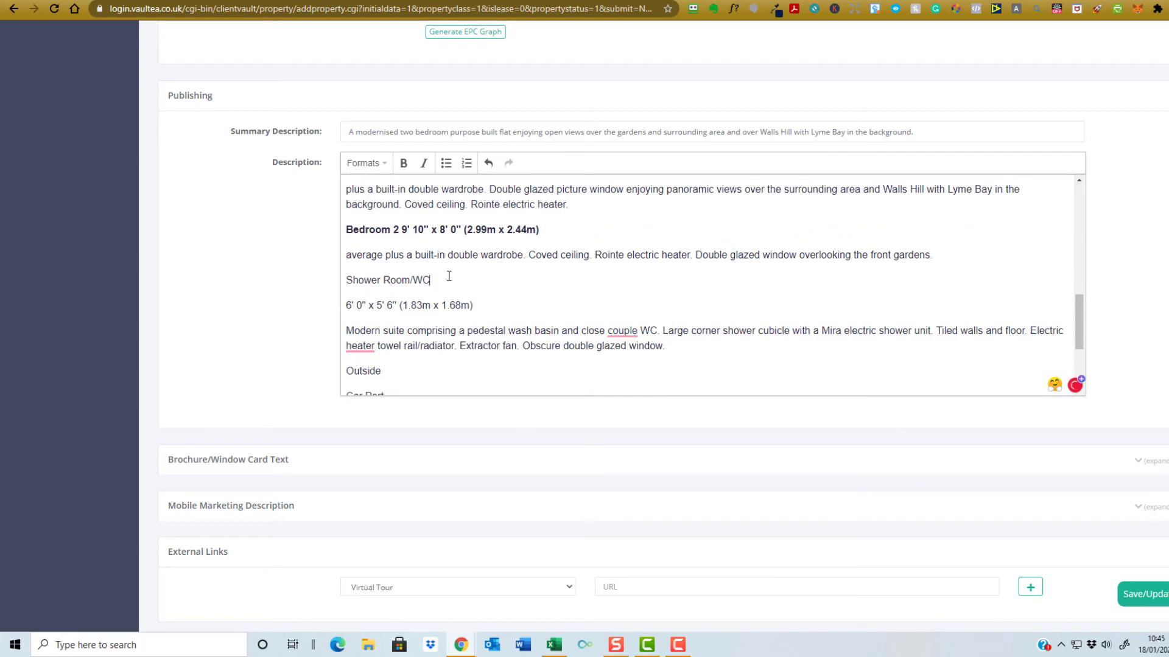
pyautogui.click(448, 278)
pyautogui.press('Delete')
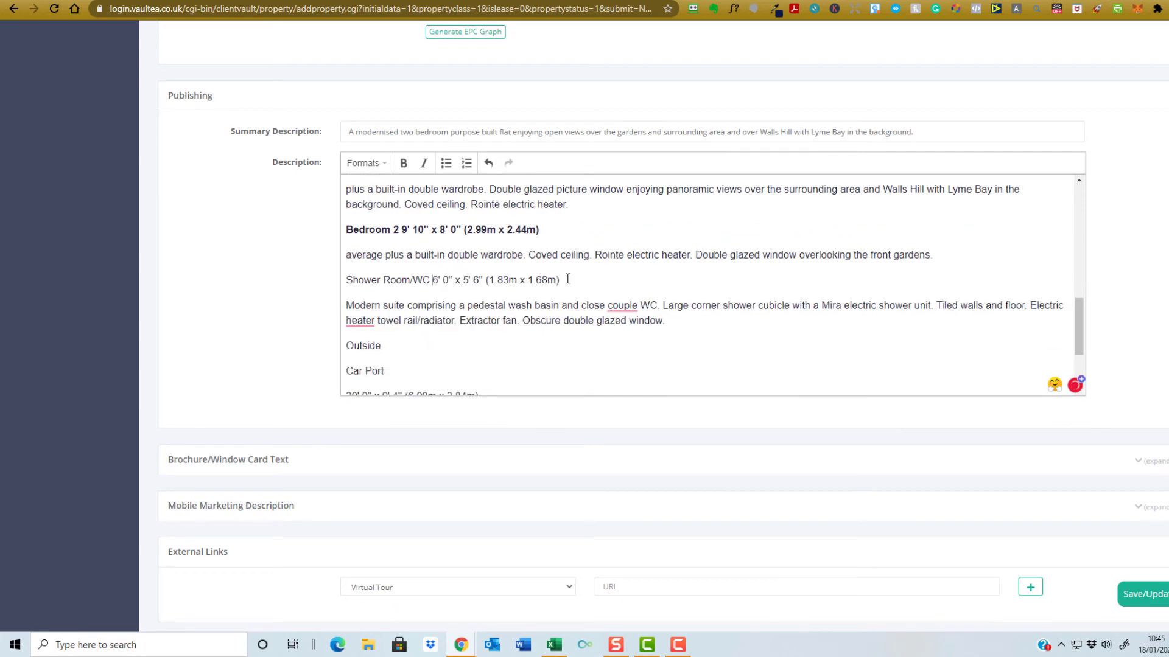
pyautogui.moveTo(565, 279); pyautogui.dragTo(350, 278)
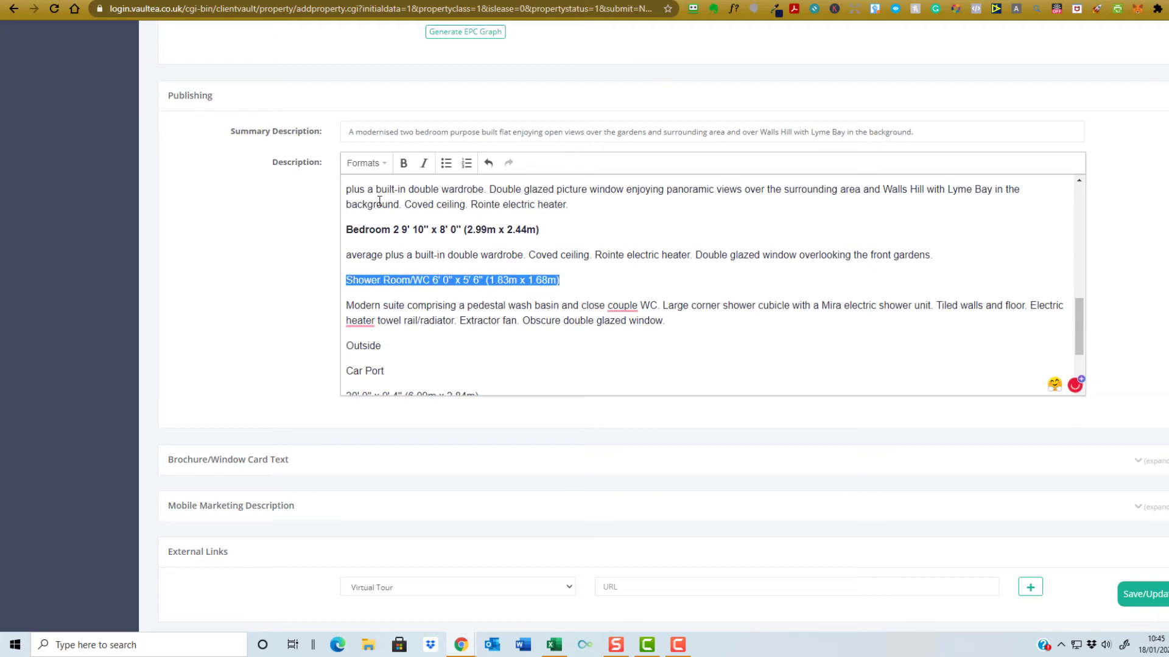
pyautogui.click(402, 164)
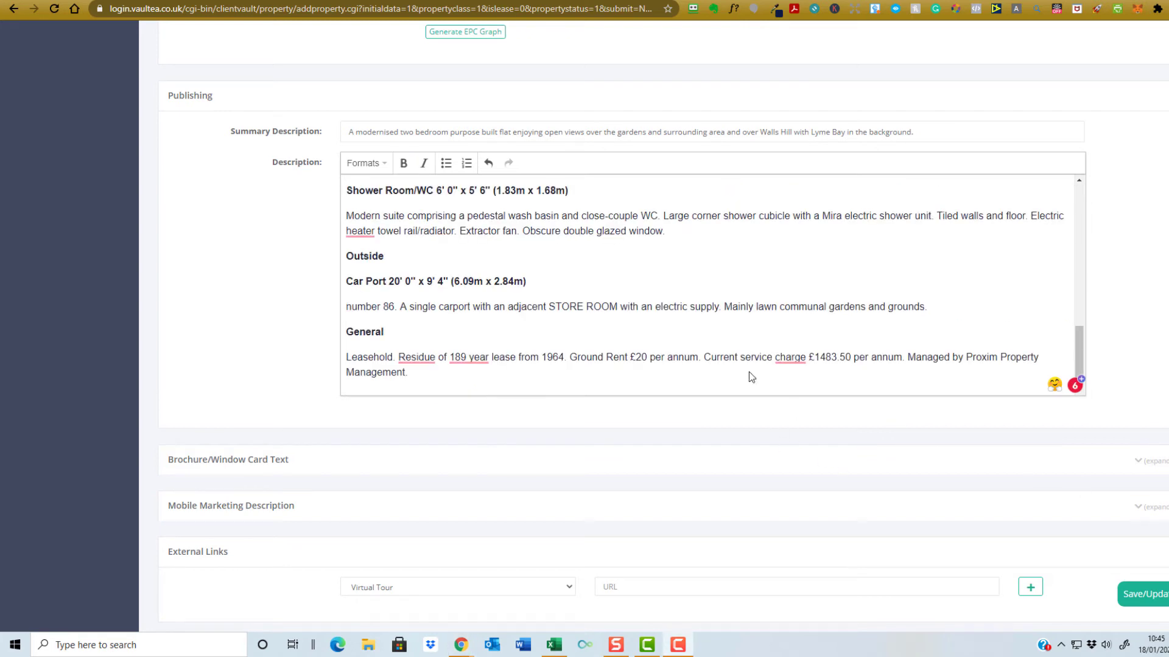
pyautogui.click(1143, 598)
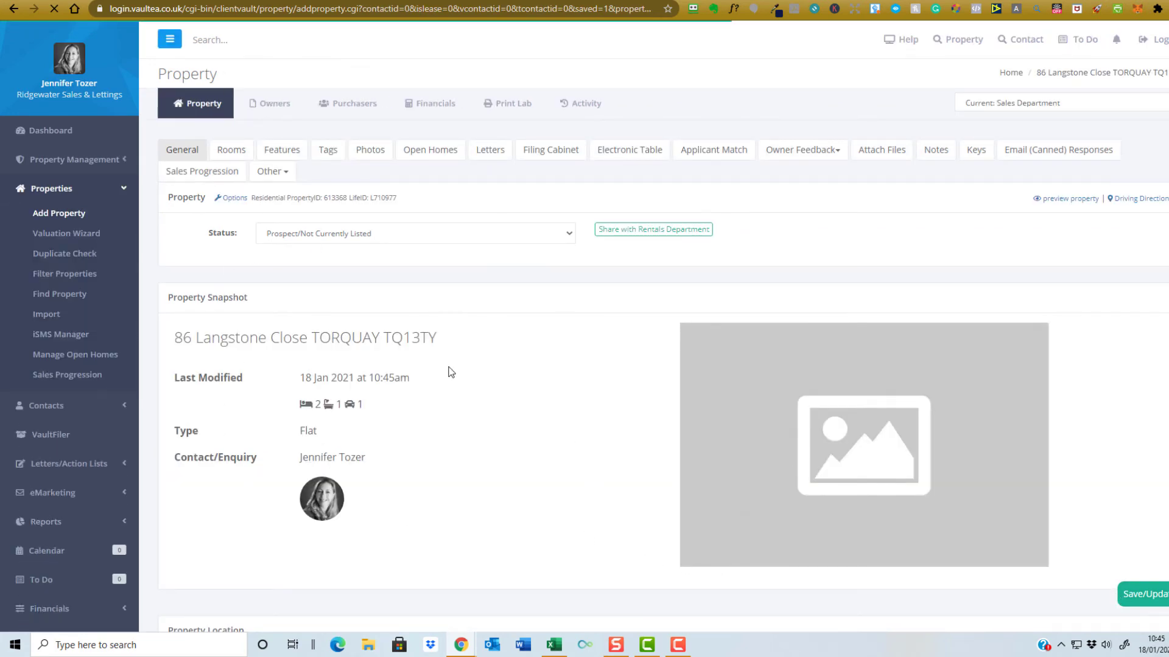
pyautogui.scroll(-5, 473, 443)
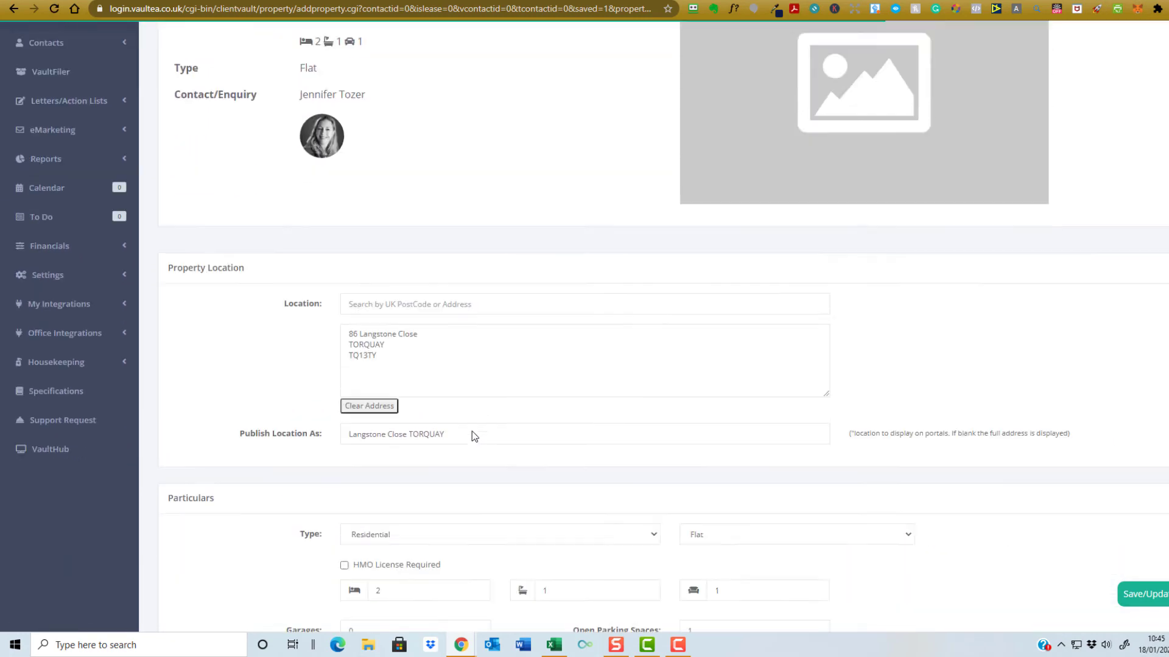
pyautogui.scroll(-13, 472, 431)
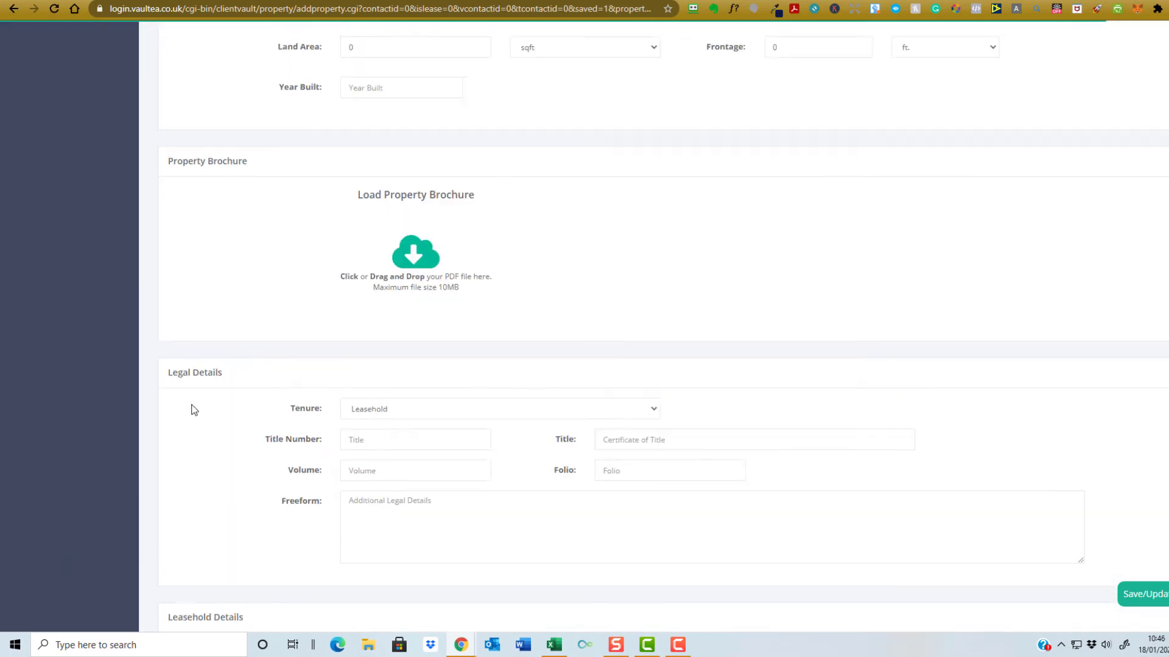
pyautogui.scroll(-8, 194, 410)
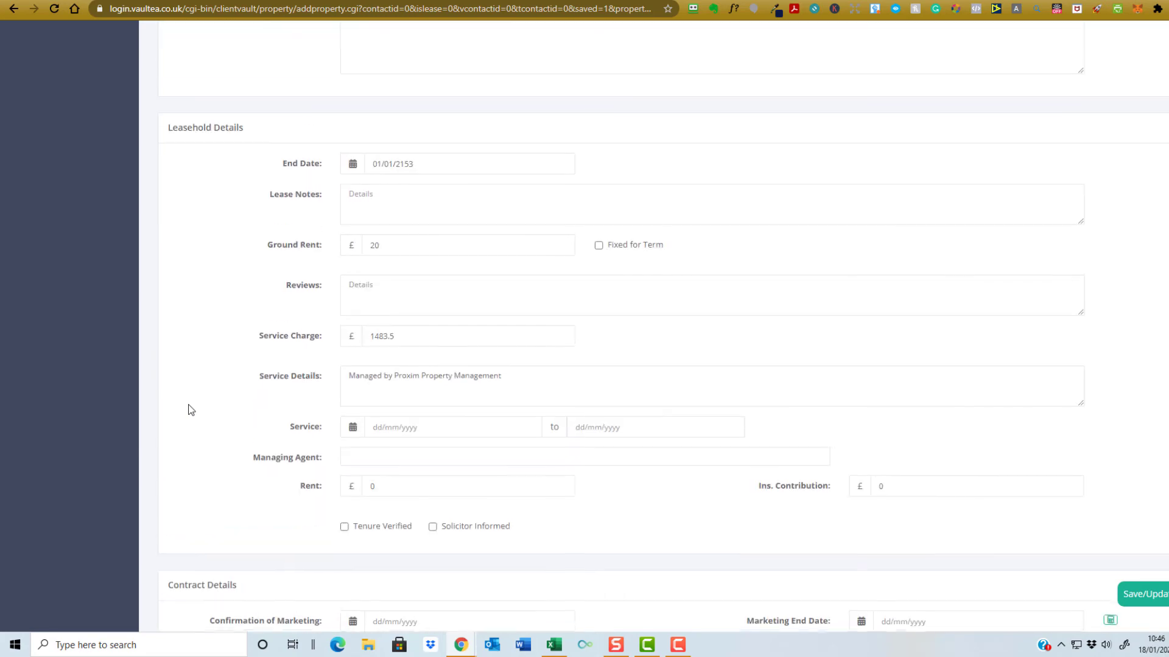
pyautogui.scroll(-18, 190, 409)
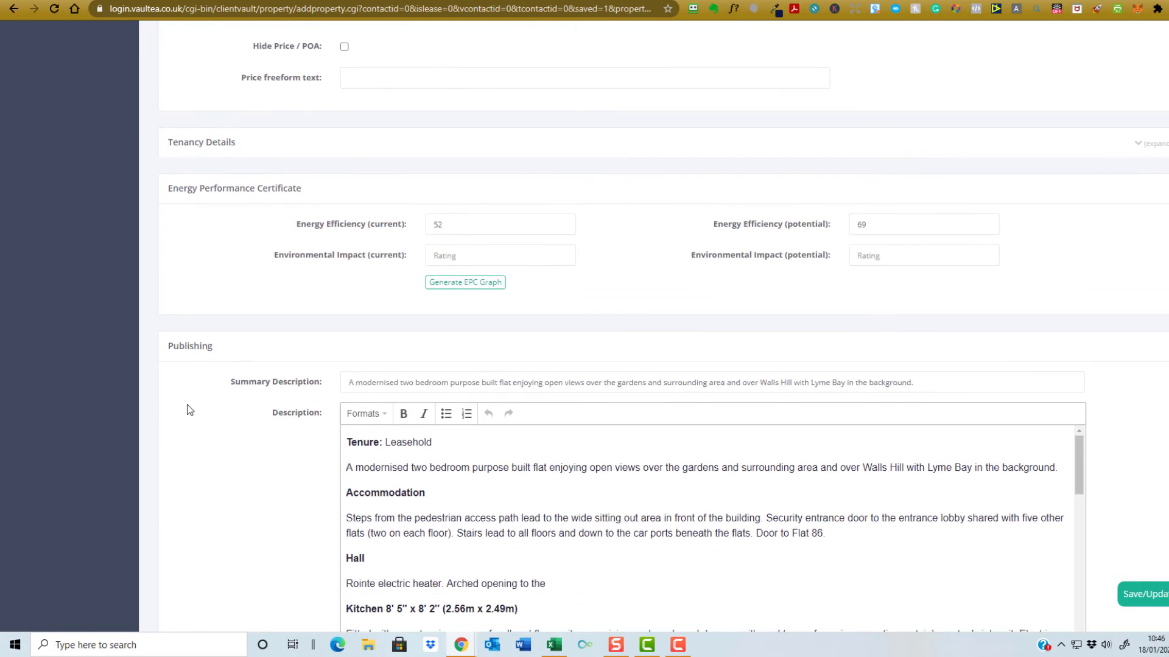
pyautogui.scroll(-9, 190, 409)
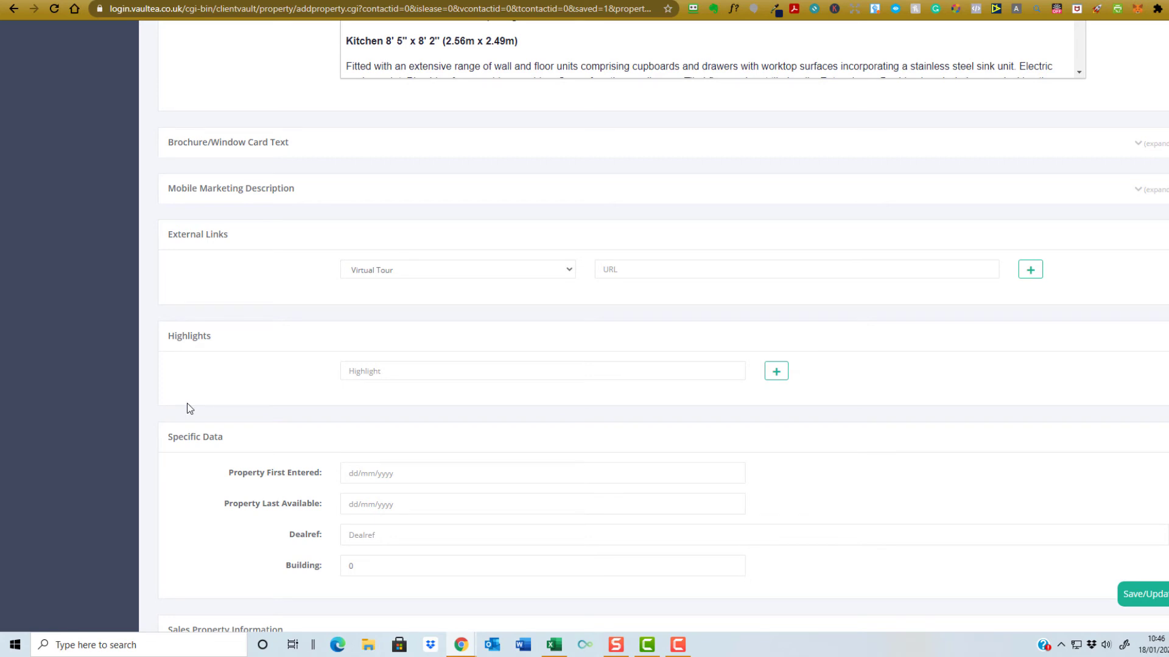
# - Add the first highlights: Entrance Hall, Large Balcony and Two Bedrooms, keeping Virtual Tour as link type
pyautogui.click(568, 272)
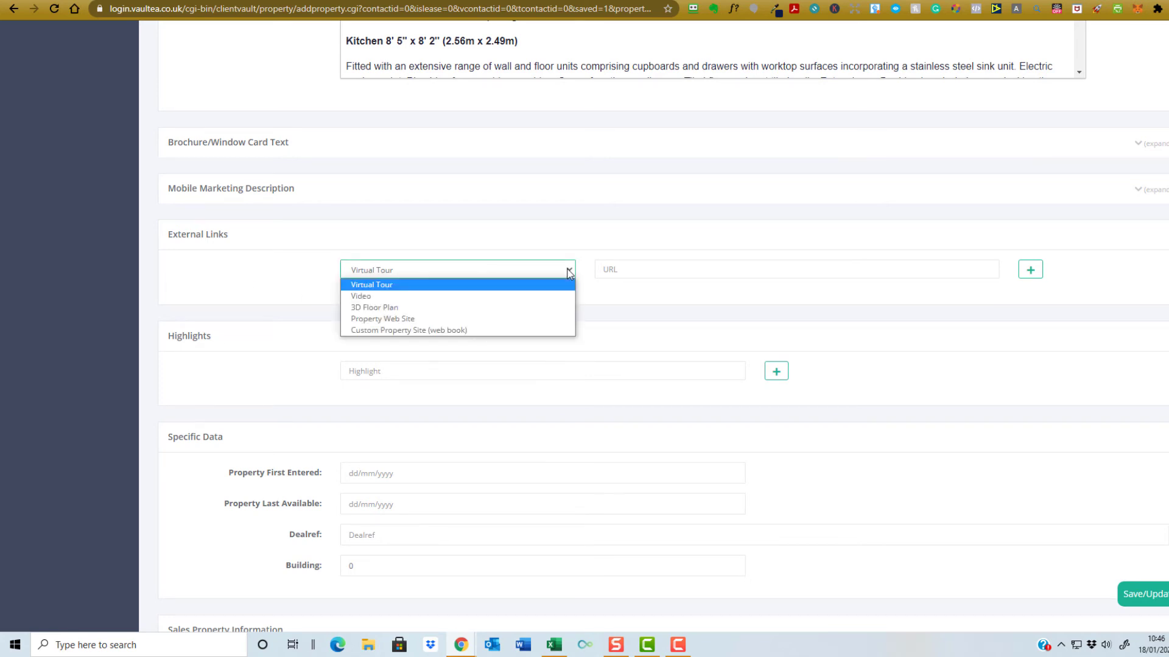
pyautogui.click(568, 272)
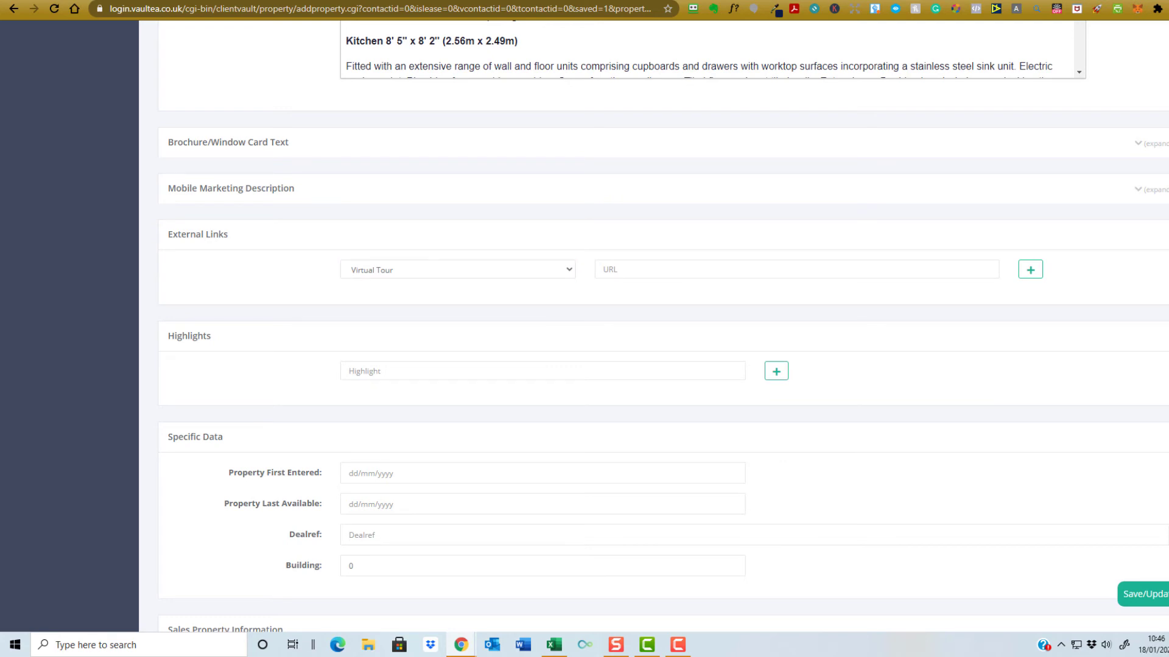
pyautogui.click(405, 373)
pyautogui.write('Entrance Hall')
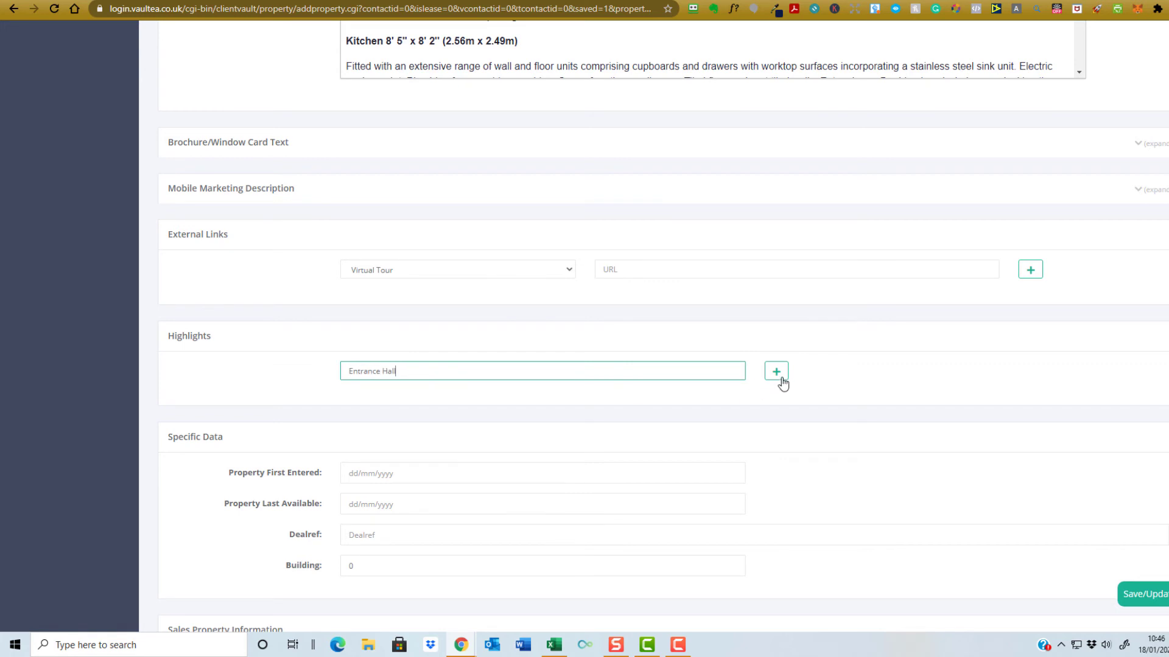
pyautogui.click(777, 376)
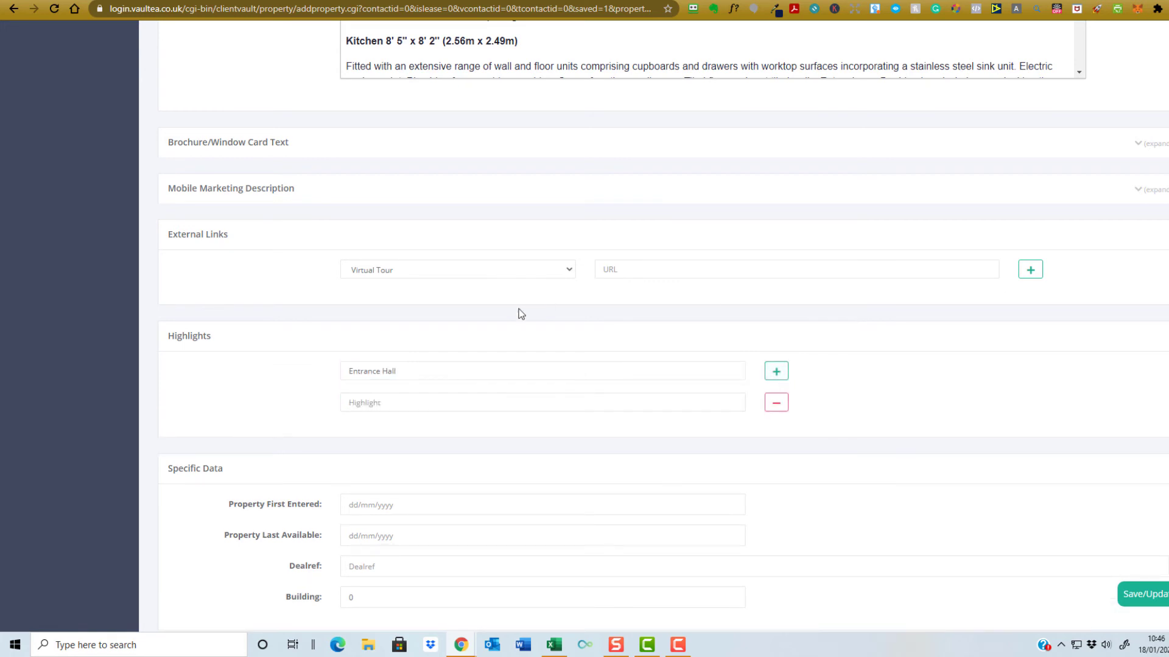
pyautogui.click(467, 399)
pyautogui.write('Large Balcony')
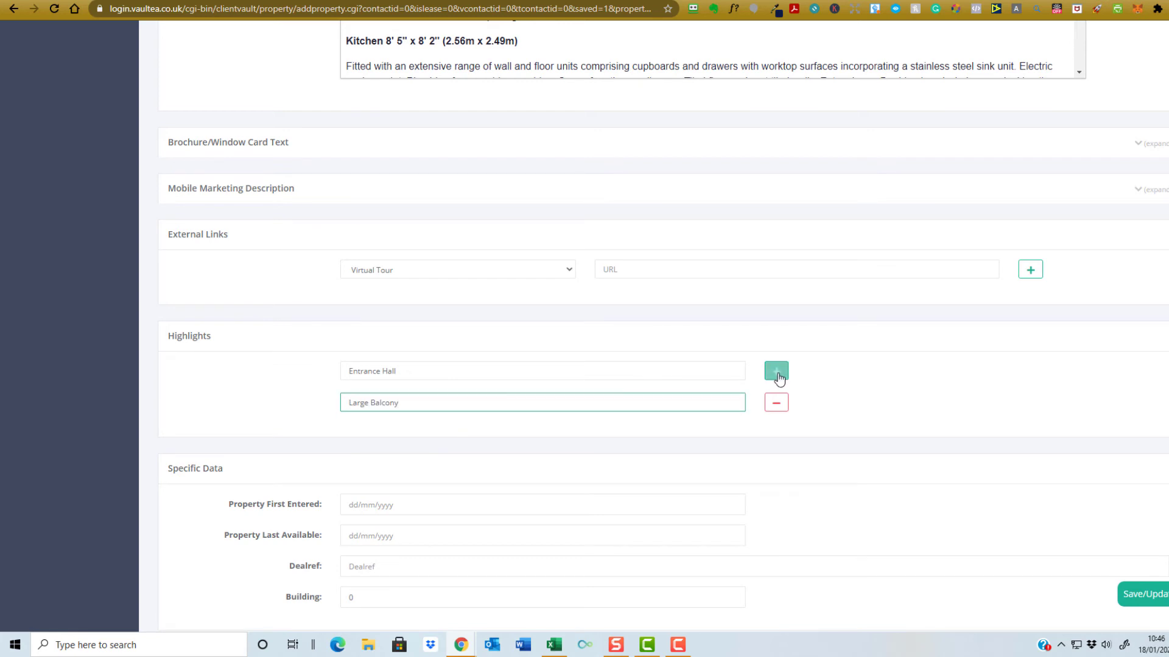
pyautogui.click(776, 371)
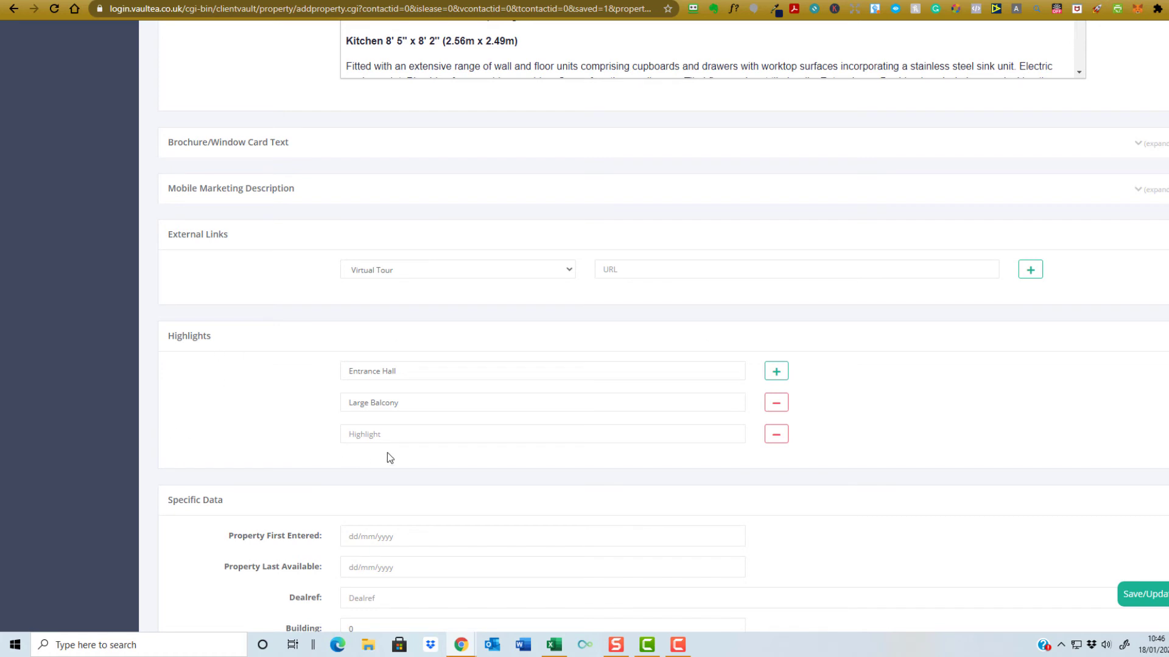
pyautogui.click(388, 435)
pyautogui.write('Two Bedrooms')
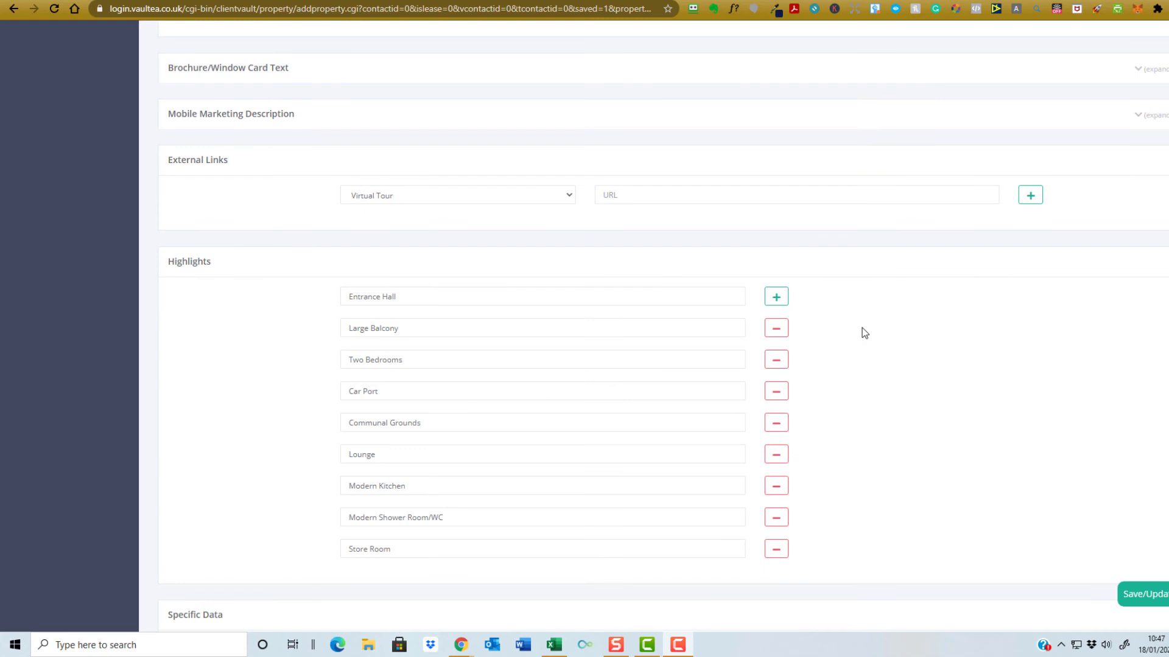
pyautogui.scroll(-6, 862, 333)
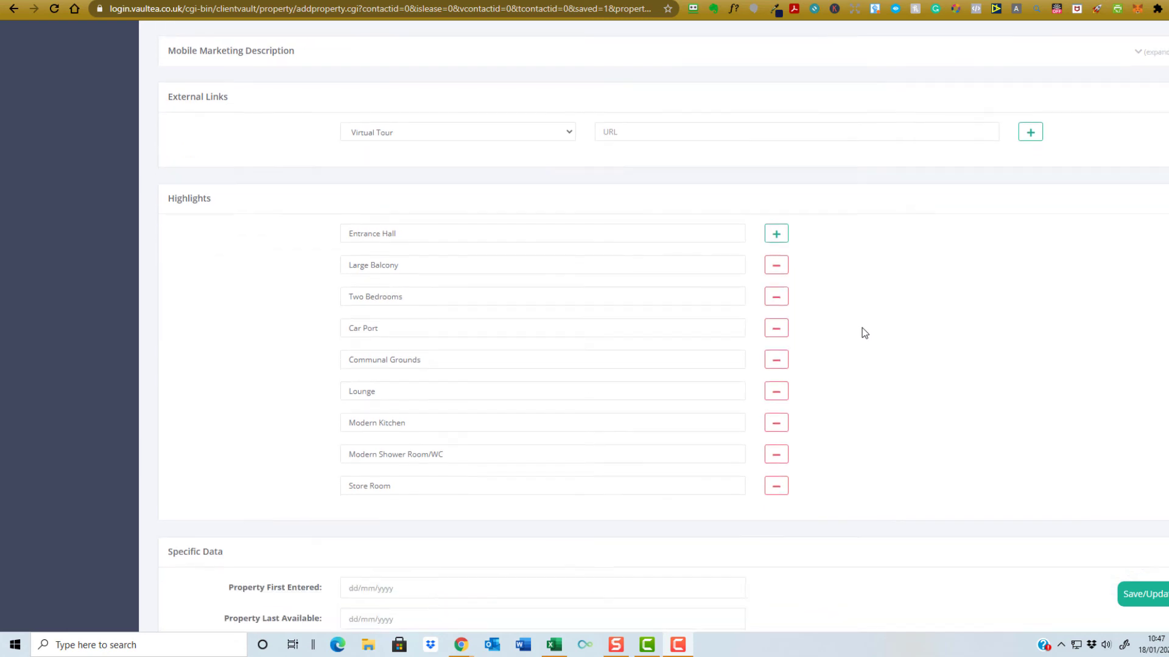
pyautogui.scroll(-5, 868, 332)
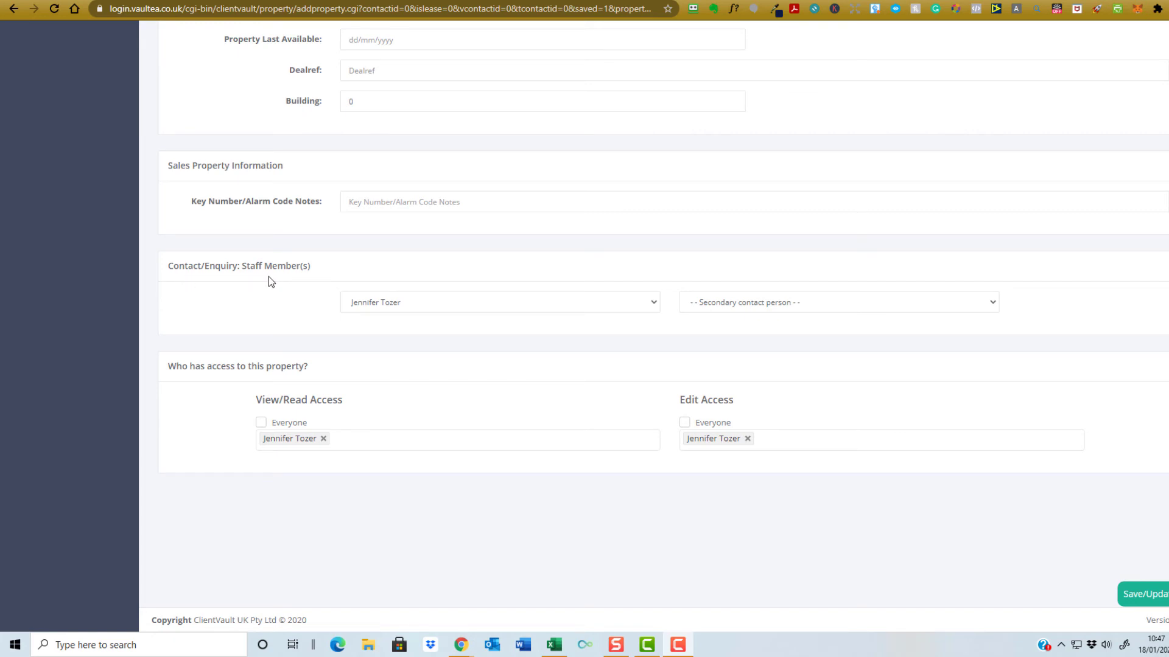
# - Make a different staff member the contact, give Everyone view and edit access, and save the flat
pyautogui.click(402, 303)
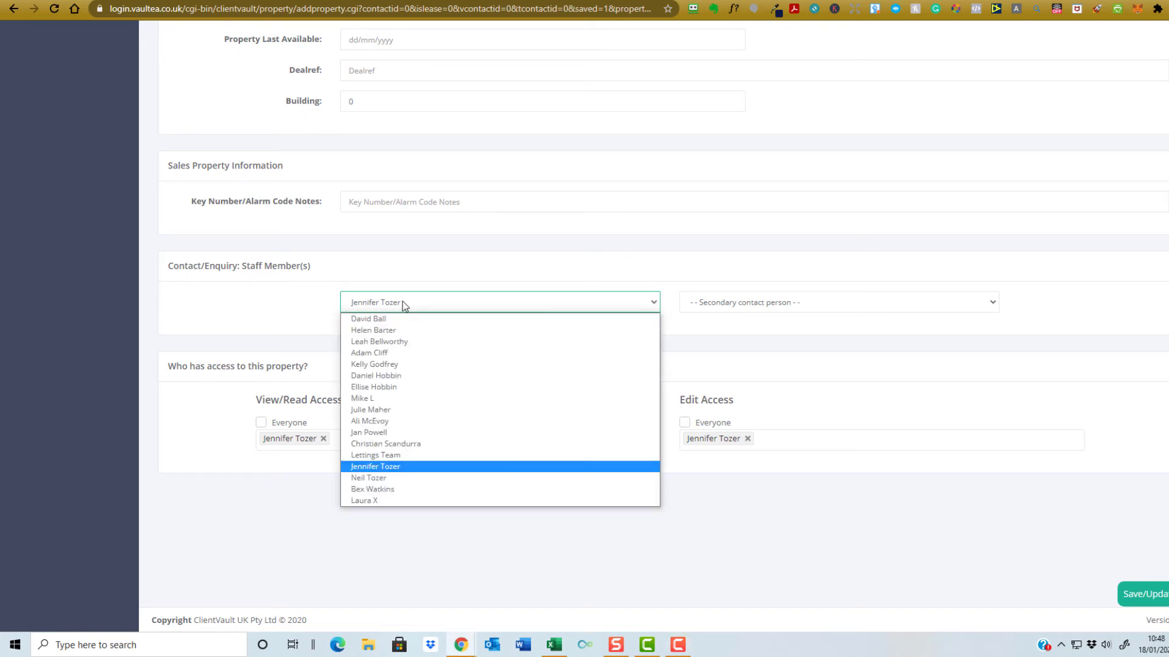
pyautogui.click(402, 375)
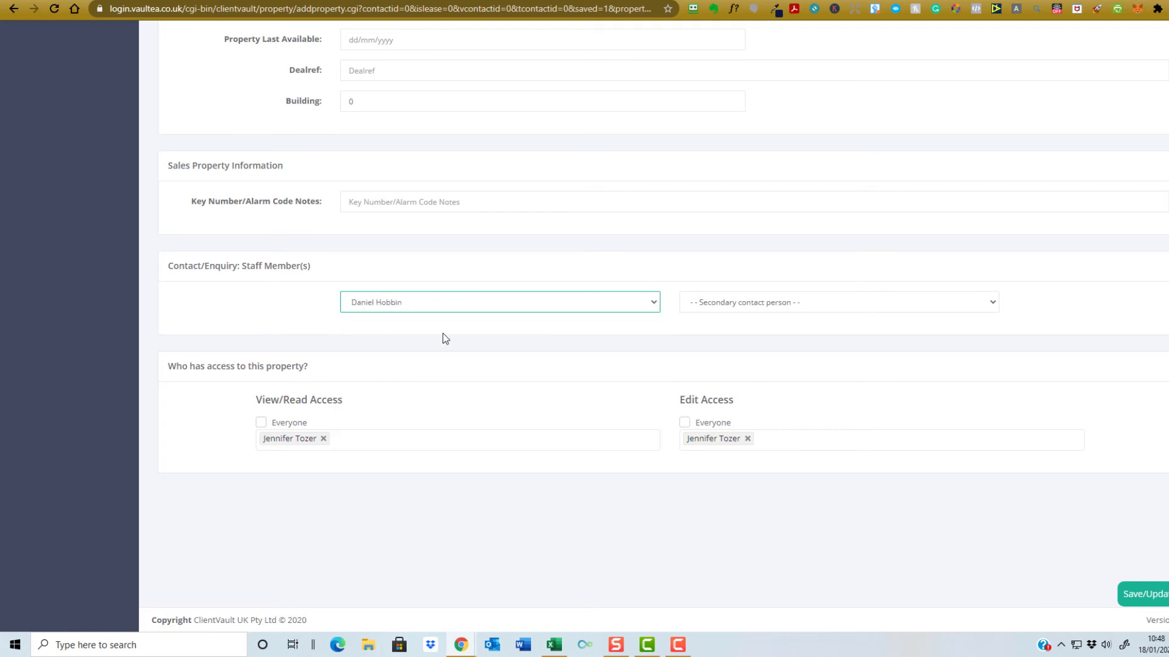
pyautogui.click(261, 425)
pyautogui.click(685, 424)
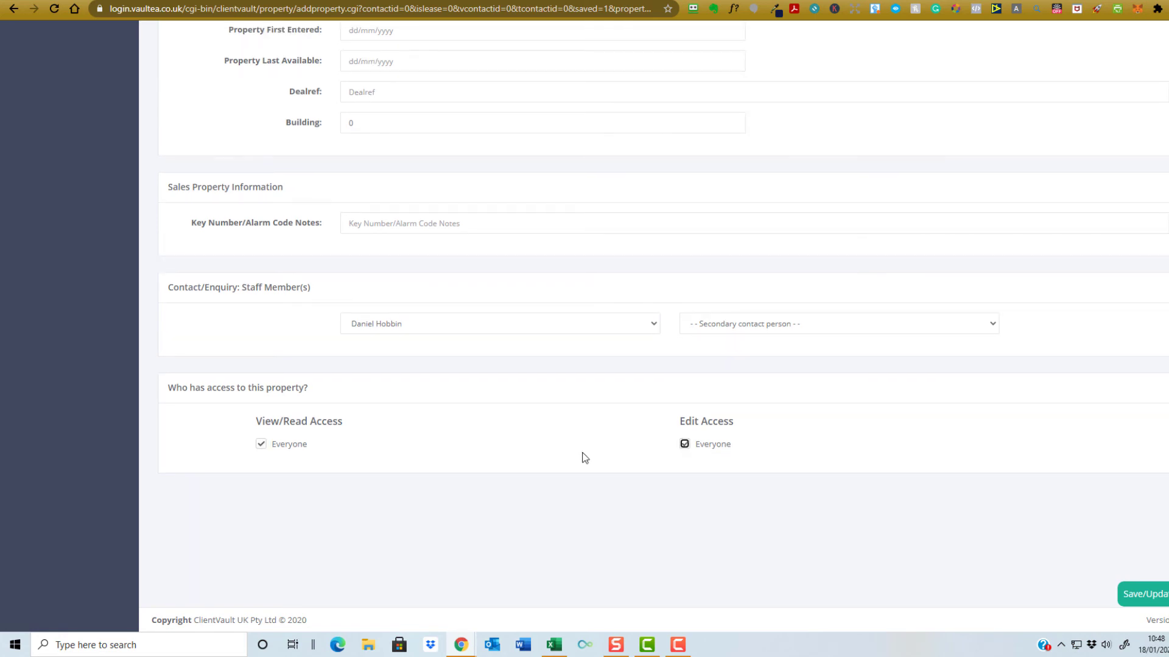
pyautogui.click(1129, 596)
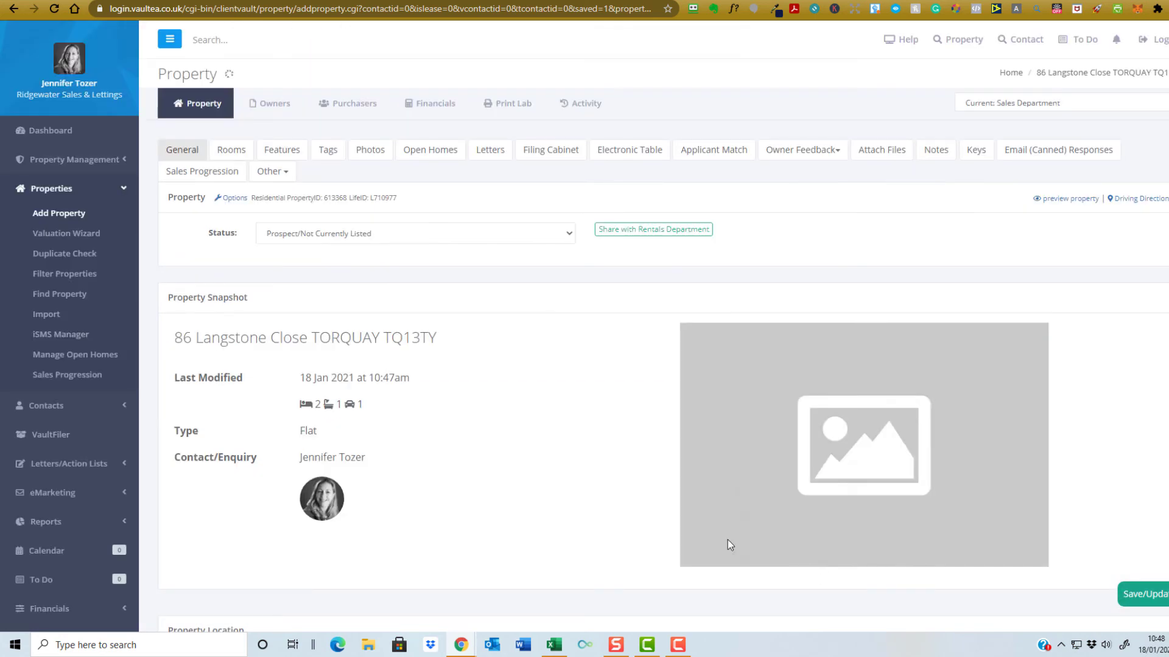
pyautogui.scroll(-3, 608, 381)
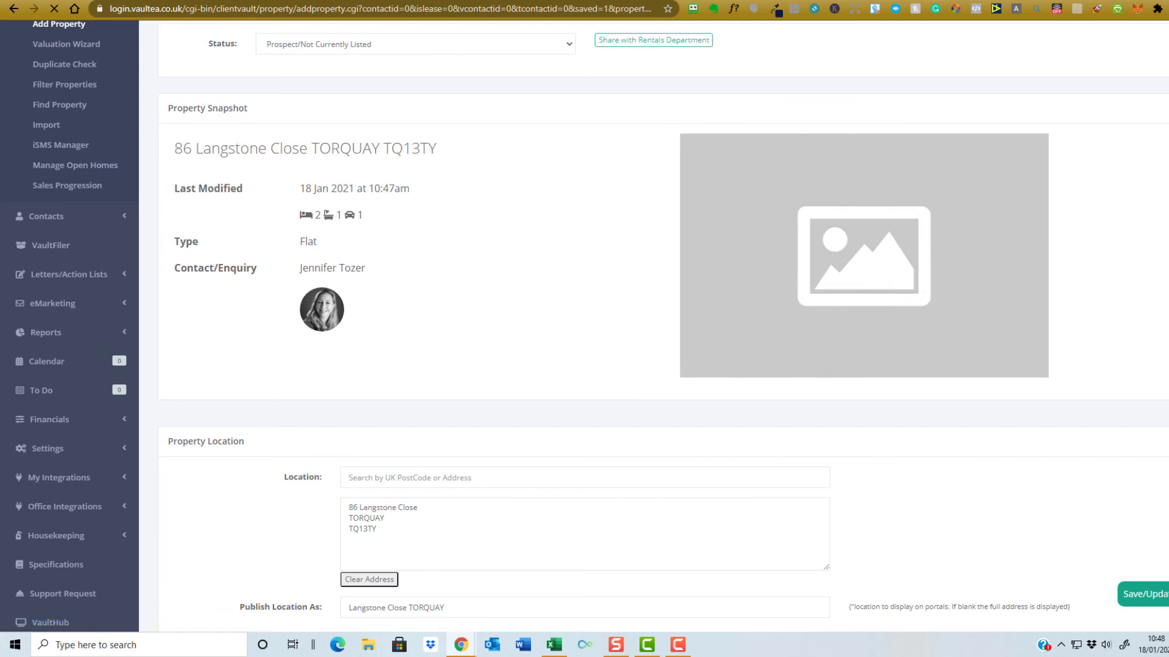
pyautogui.scroll(-15, 607, 382)
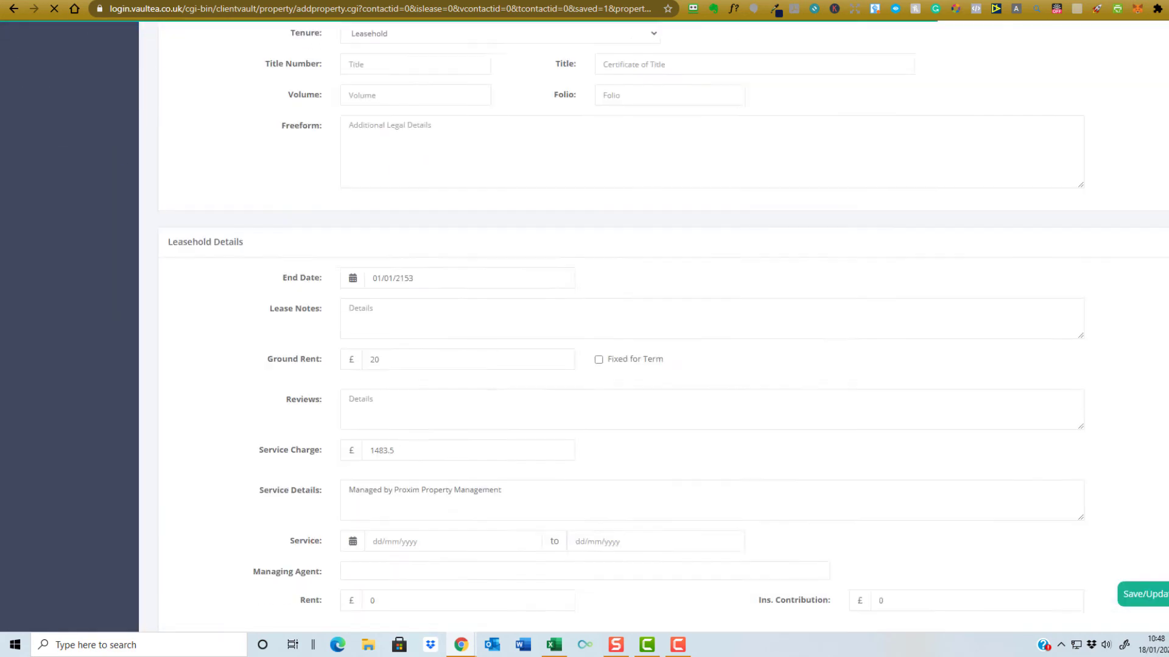
pyautogui.scroll(-20, 607, 381)
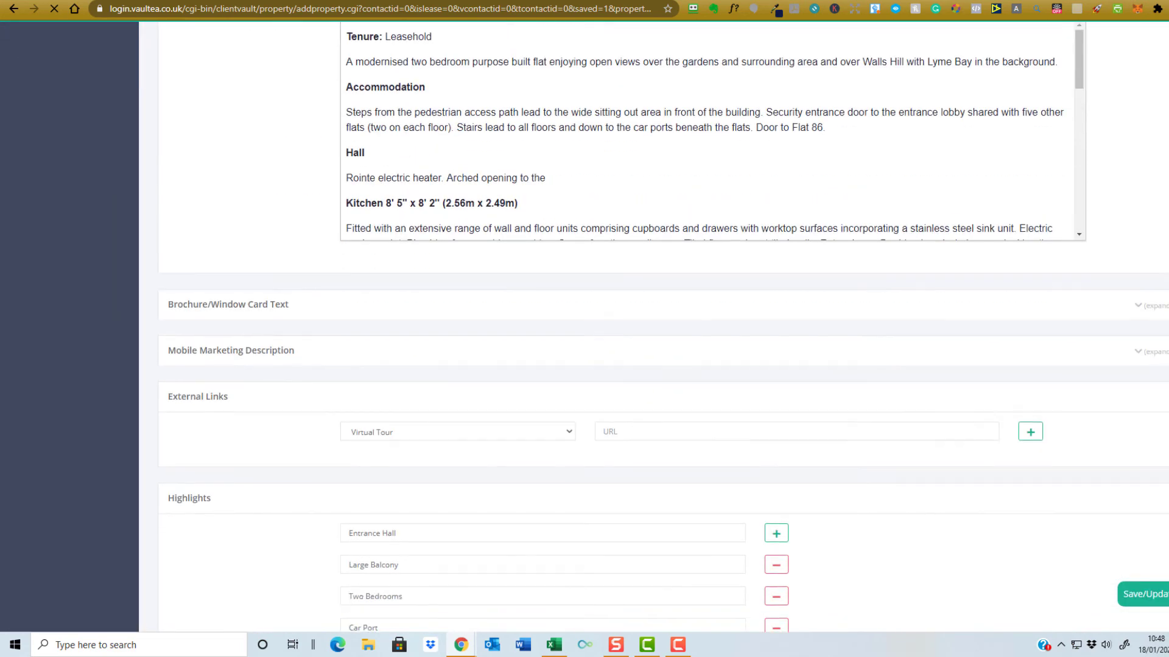
pyautogui.scroll(-12, 608, 381)
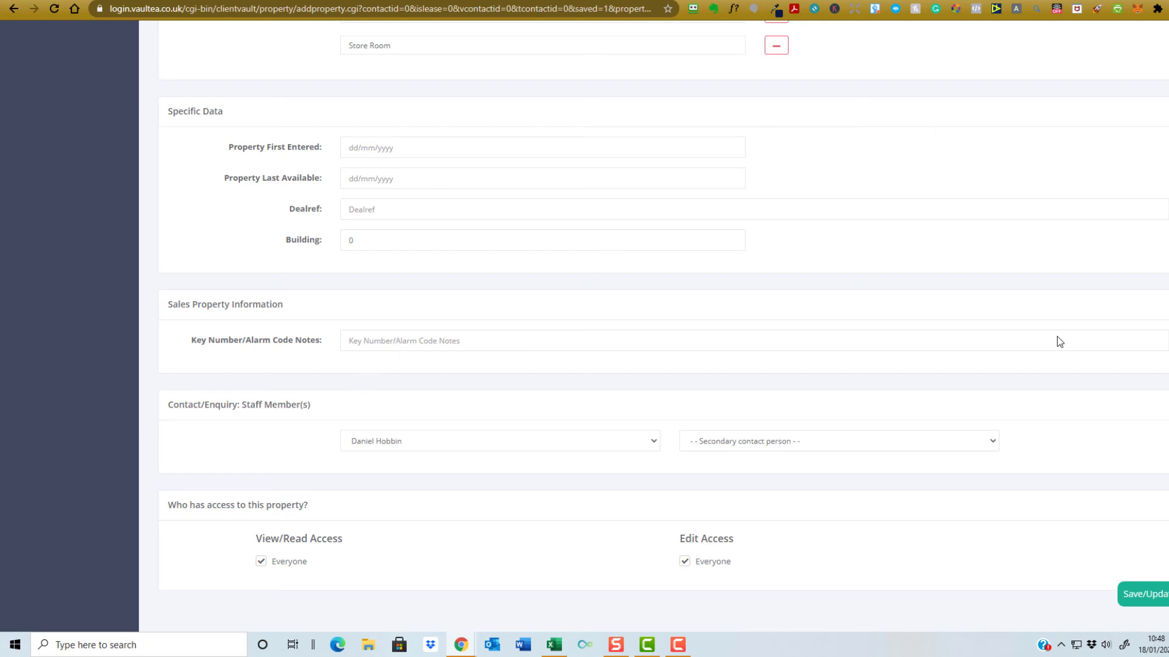
pyautogui.scroll(20, 1017, 173)
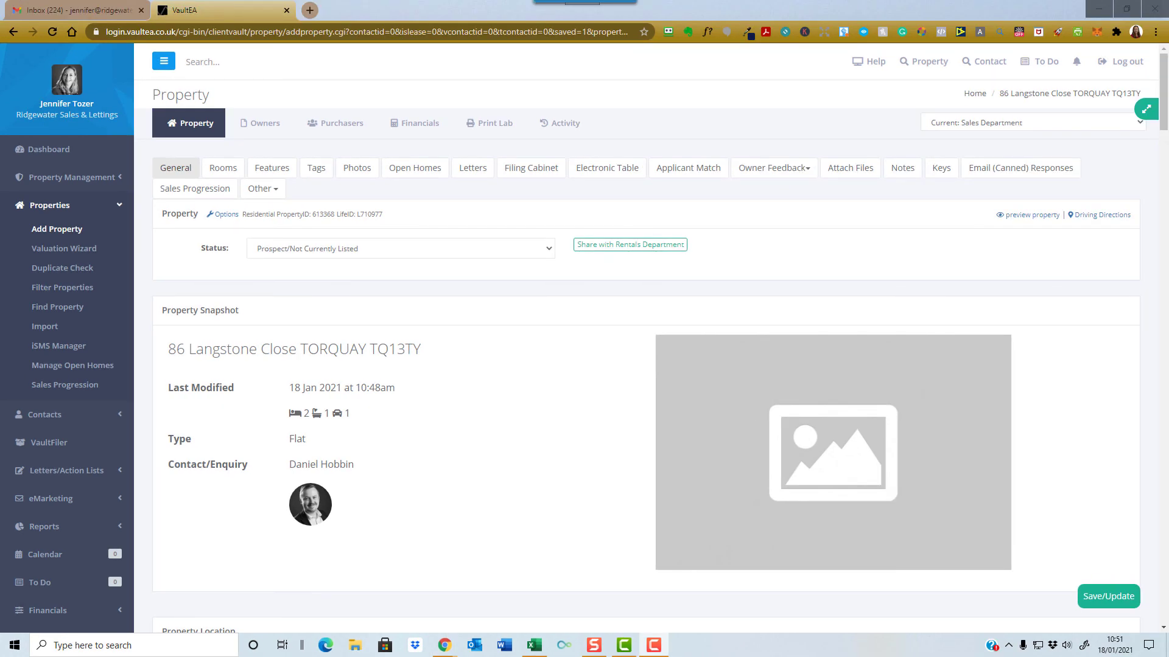
# - On the Tags page, add the search tags Store Room and Car Port
pyautogui.click(315, 170)
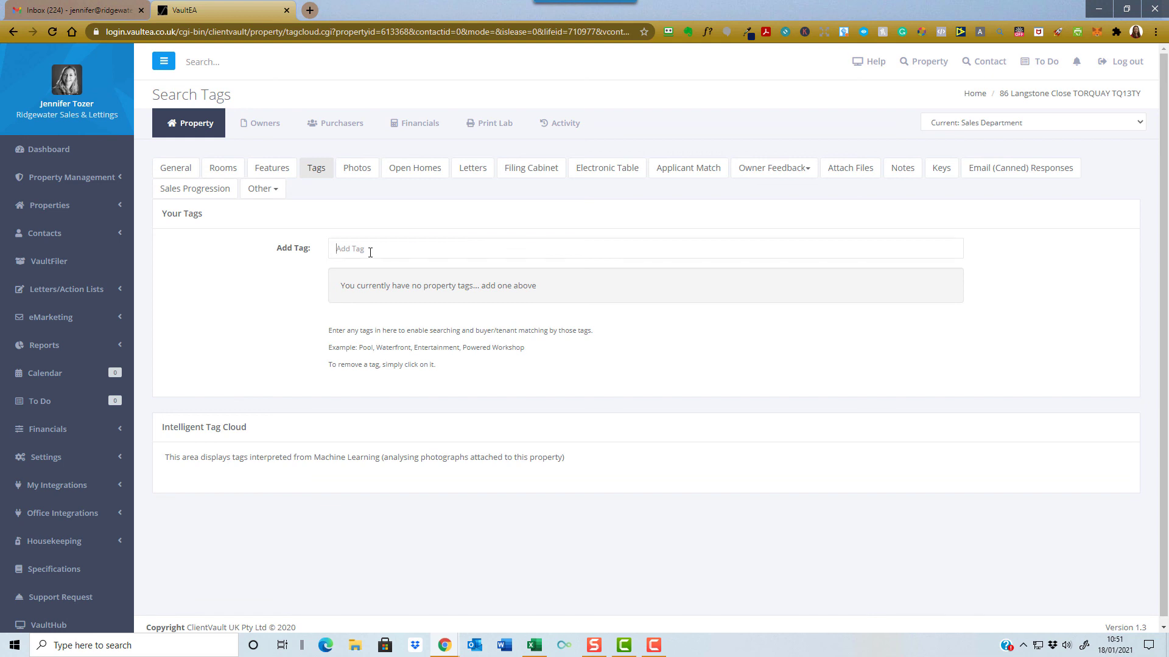
pyautogui.click(370, 252)
pyautogui.write('Store Room')
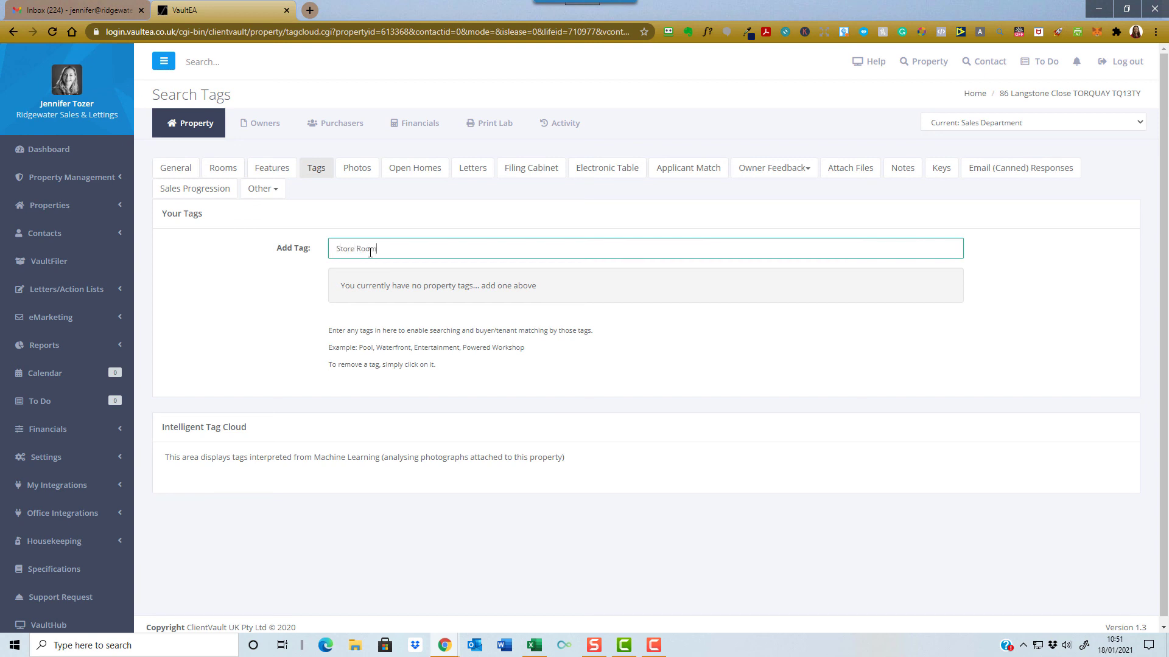
pyautogui.press('Return')
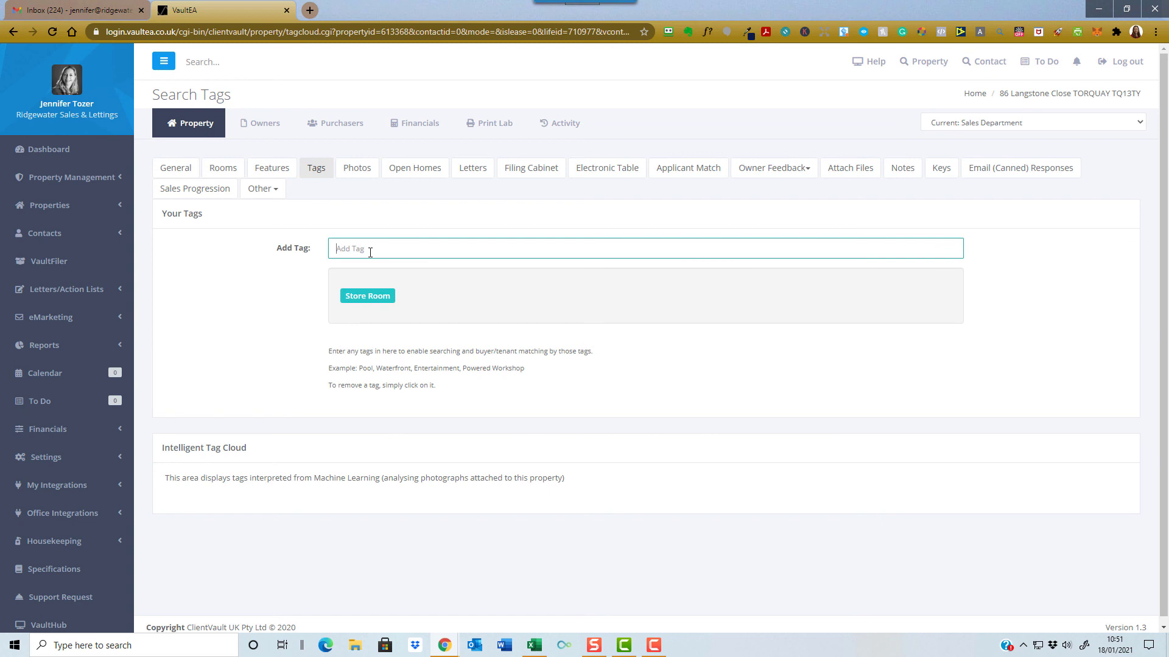
pyautogui.write('Car port')
pyautogui.press('BackSpace')
pyautogui.press('BackSpace')
pyautogui.press('BackSpace')
pyautogui.press('BackSpace')
pyautogui.write('Port')
pyautogui.press('Return')
# - Add the tag Communal Grounds, using the spelling suggestion to correct Communal
pyautogui.click(370, 252)
pyautogui.write('Communal Grounds')
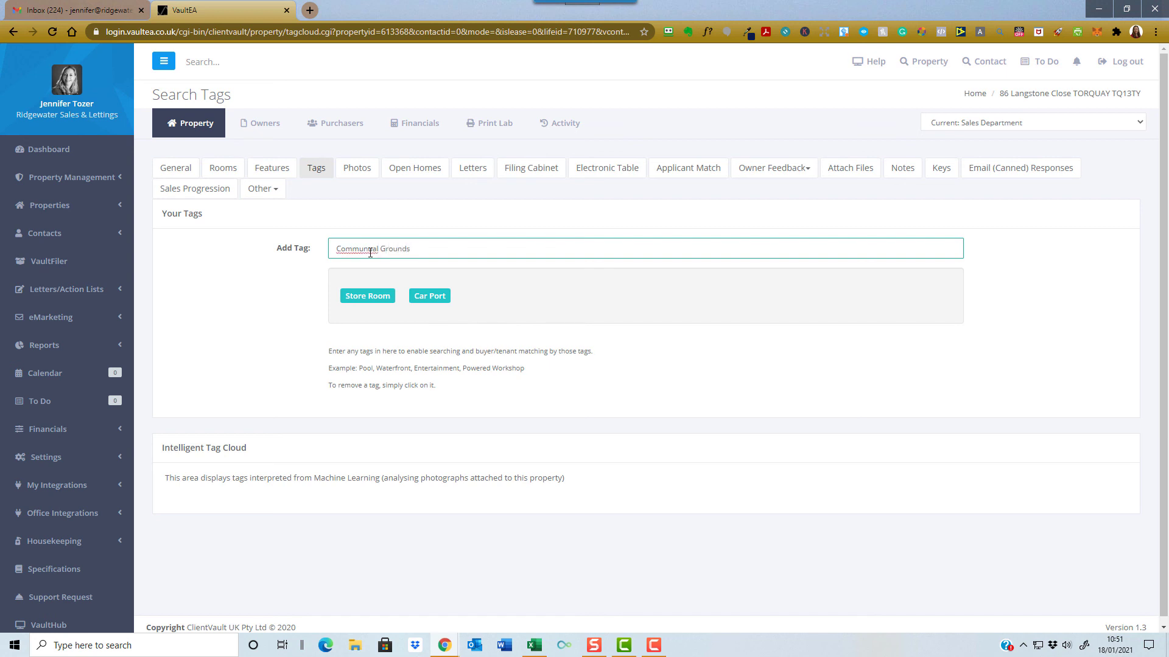
pyautogui.rightClick(362, 247)
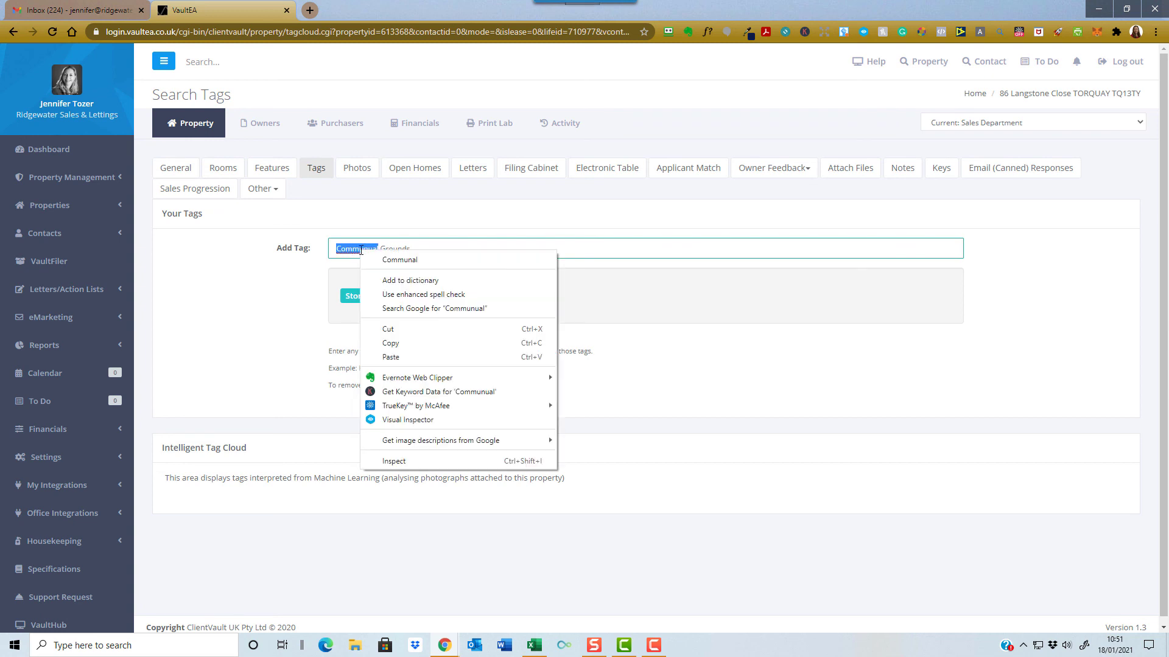
pyautogui.click(385, 260)
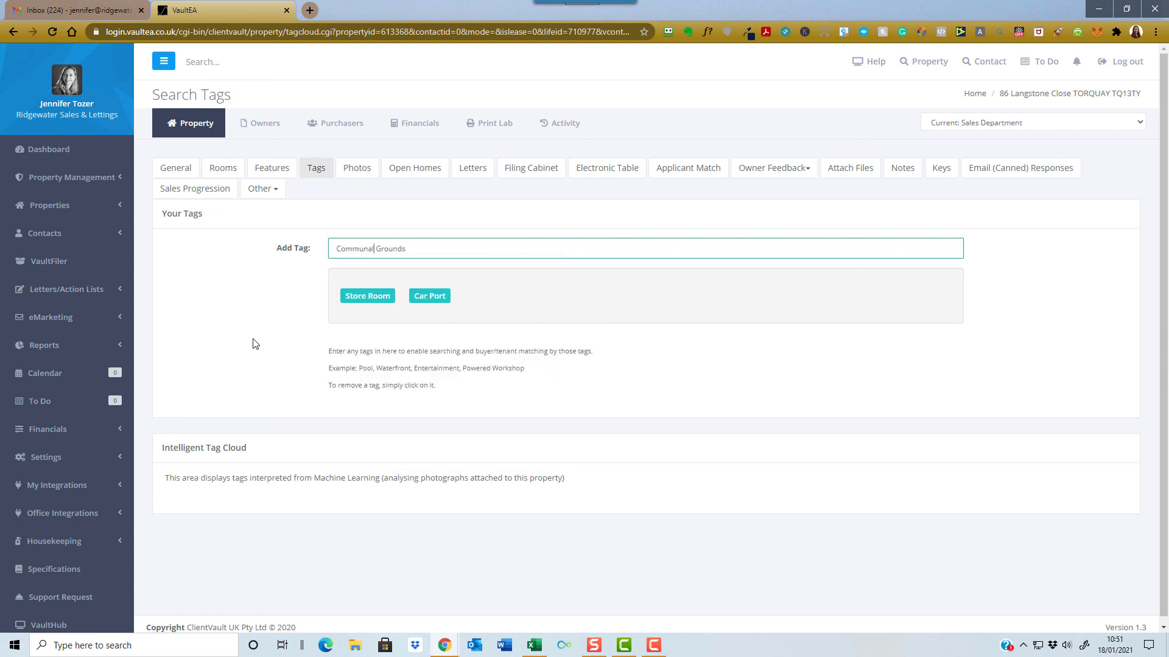
pyautogui.press('Return')
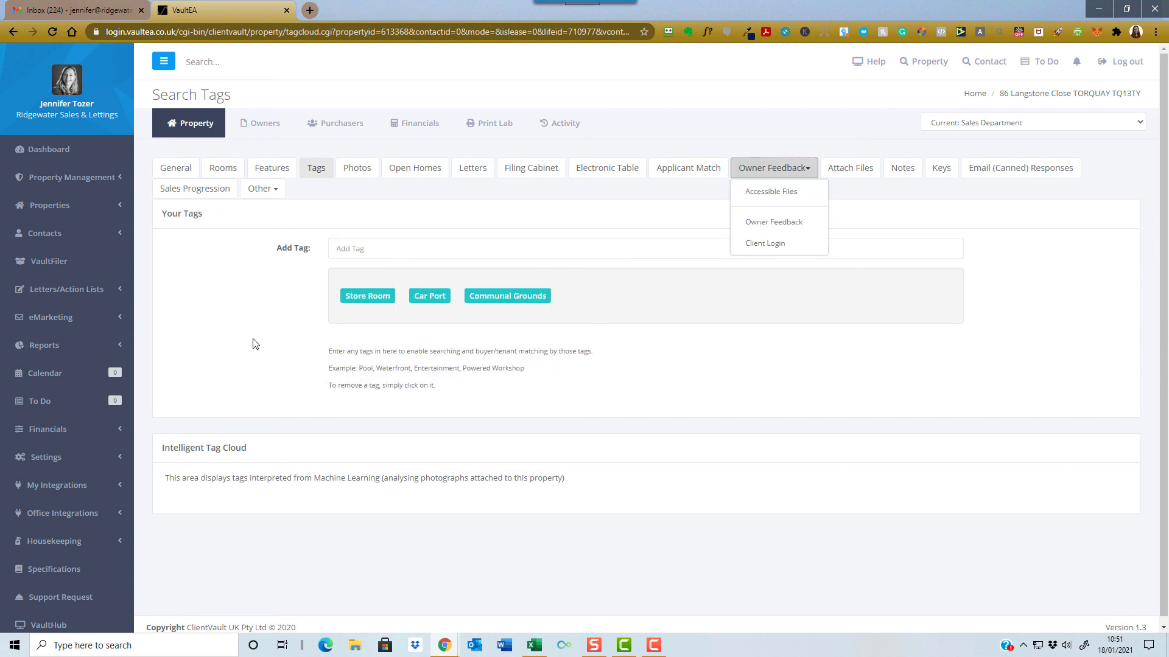
pyautogui.click(253, 340)
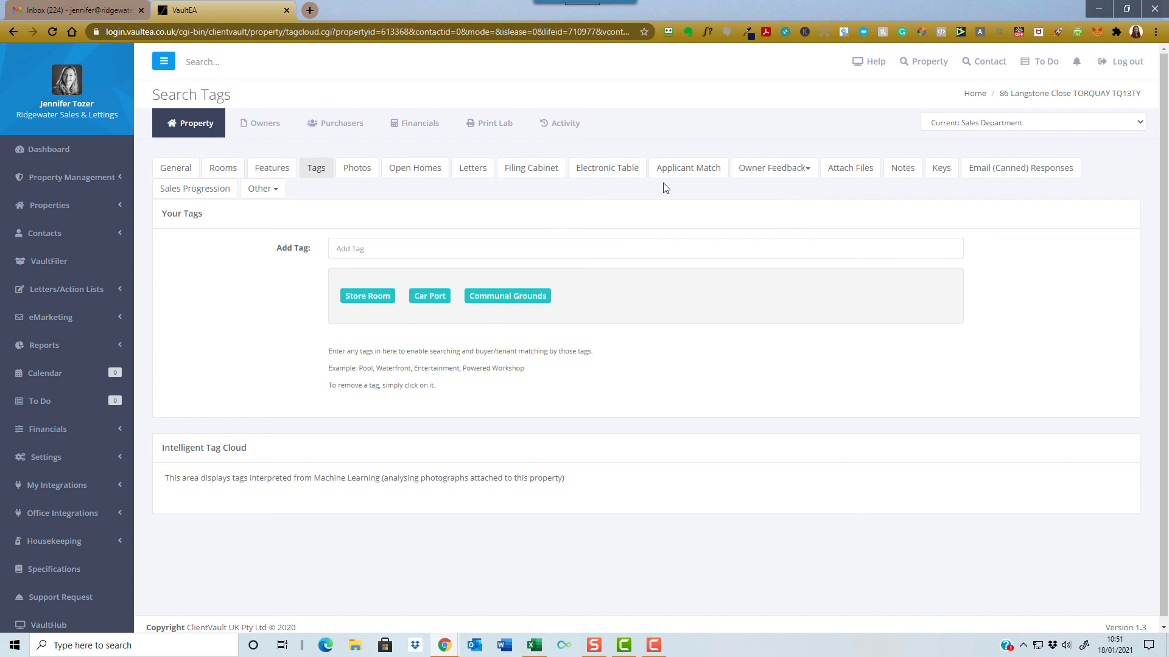